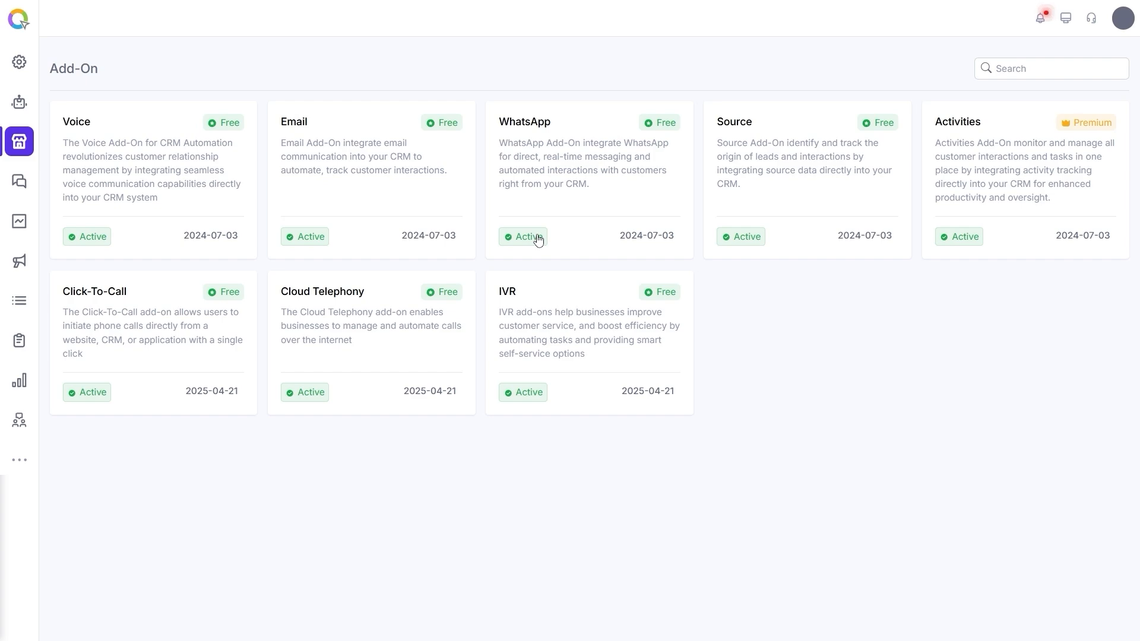
# Step: Review the WhatsApp add-on's settings, connected business number and approved message templates, then close it
pyautogui.click(546, 165)
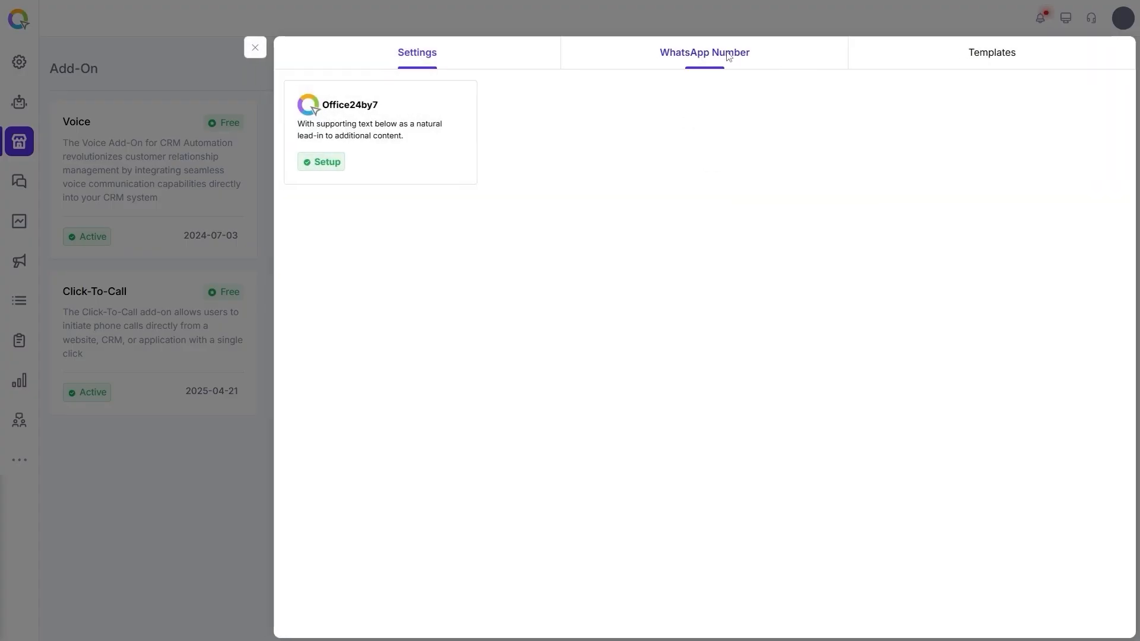
pyautogui.click(728, 57)
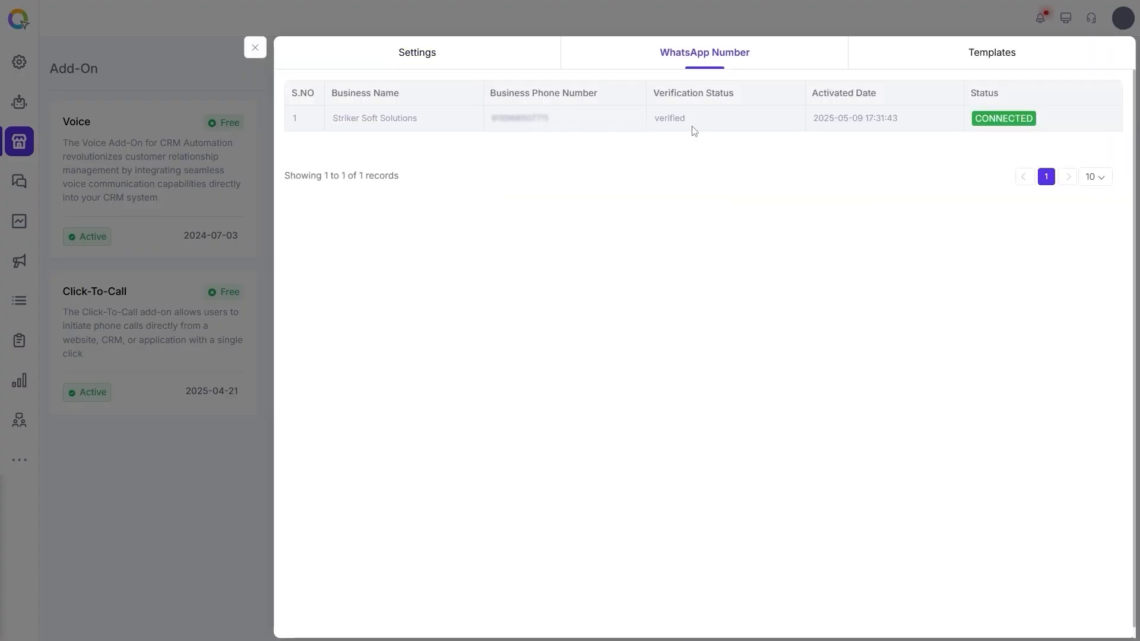
pyautogui.click(1026, 61)
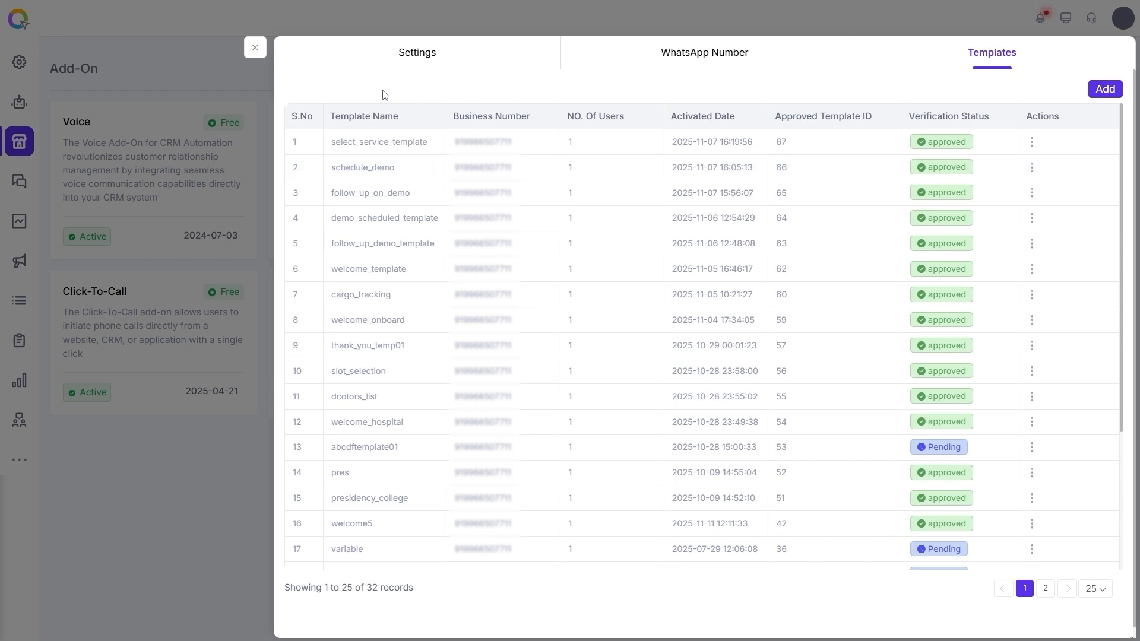
pyautogui.click(254, 47)
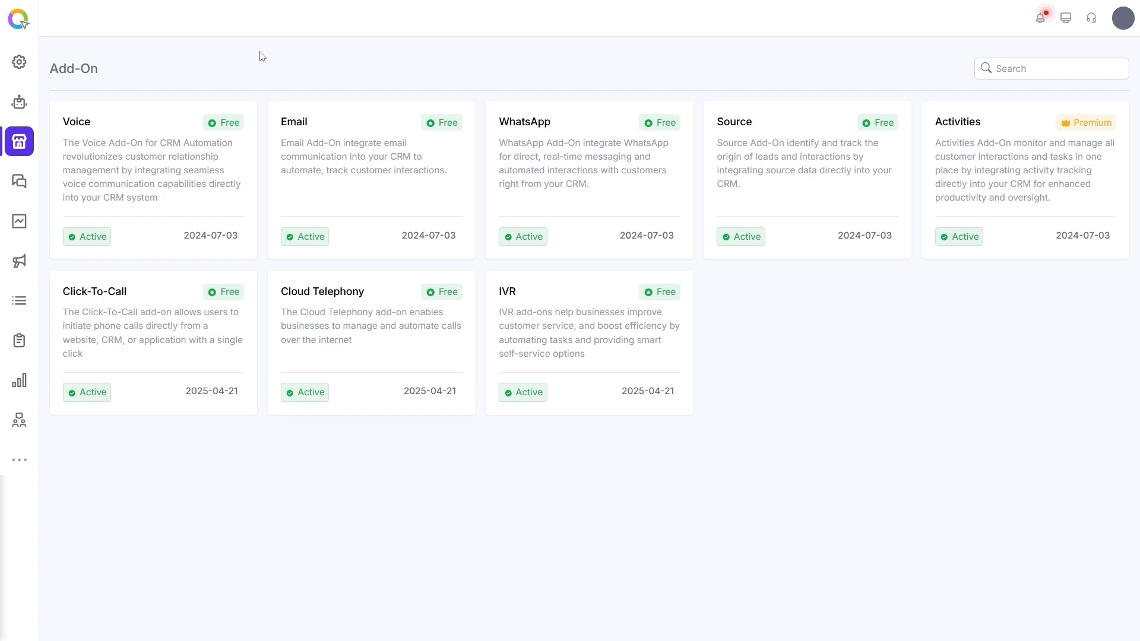
# Step: Open a new Bulk WhatsApp campaign and name it Seasonal Discount
pyautogui.click(19, 260)
pyautogui.click(85, 216)
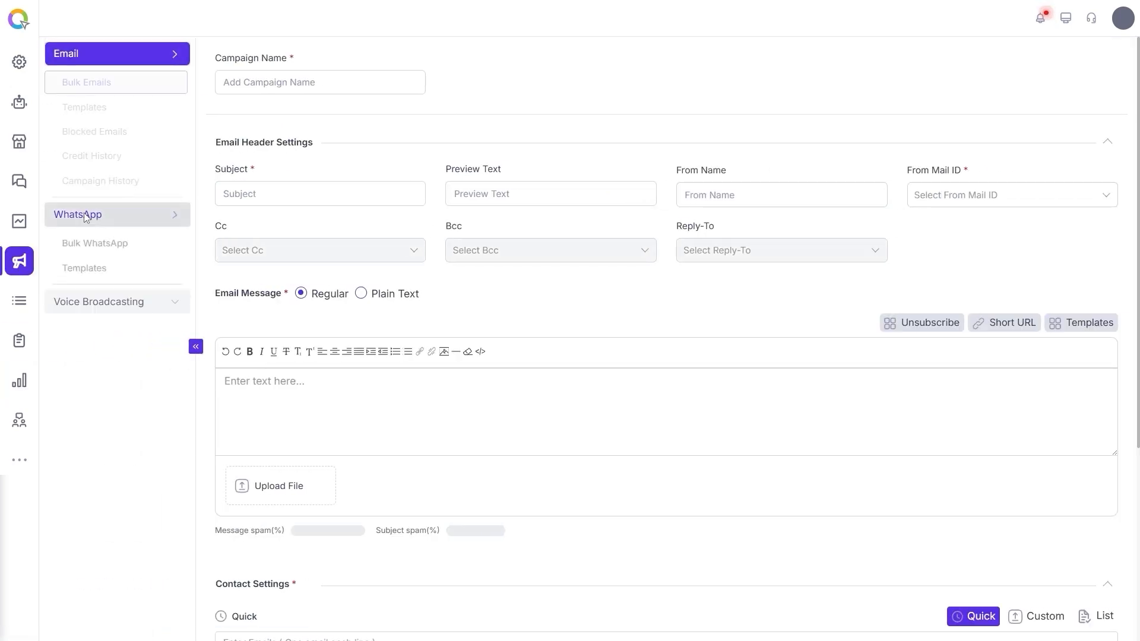
pyautogui.click(107, 109)
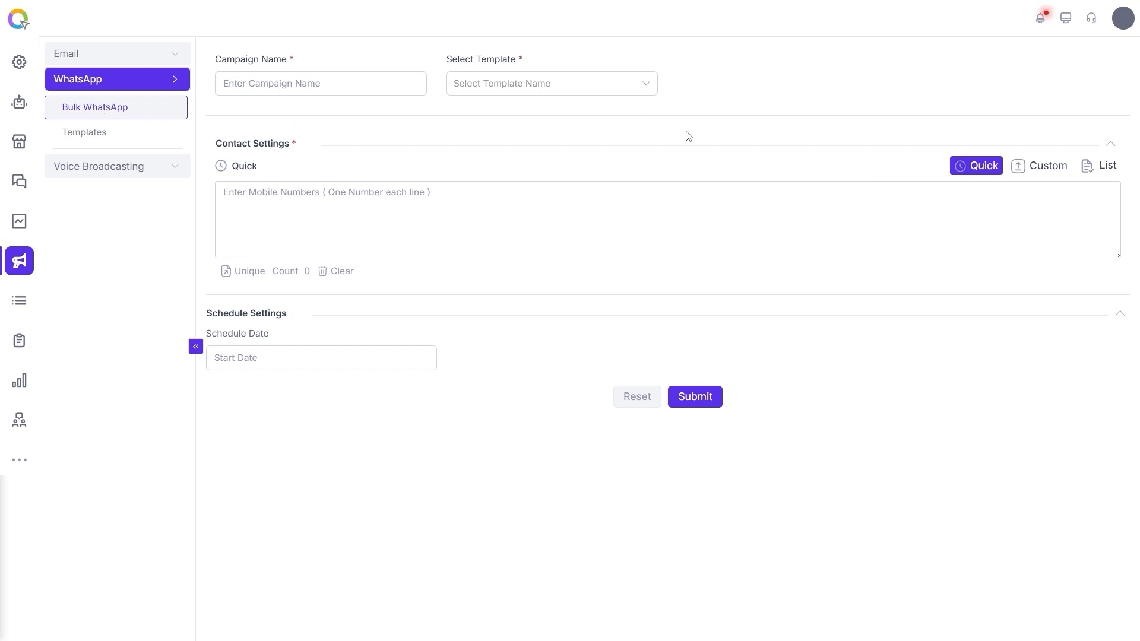
pyautogui.click(319, 84)
pyautogui.write('Seasonal Discount')
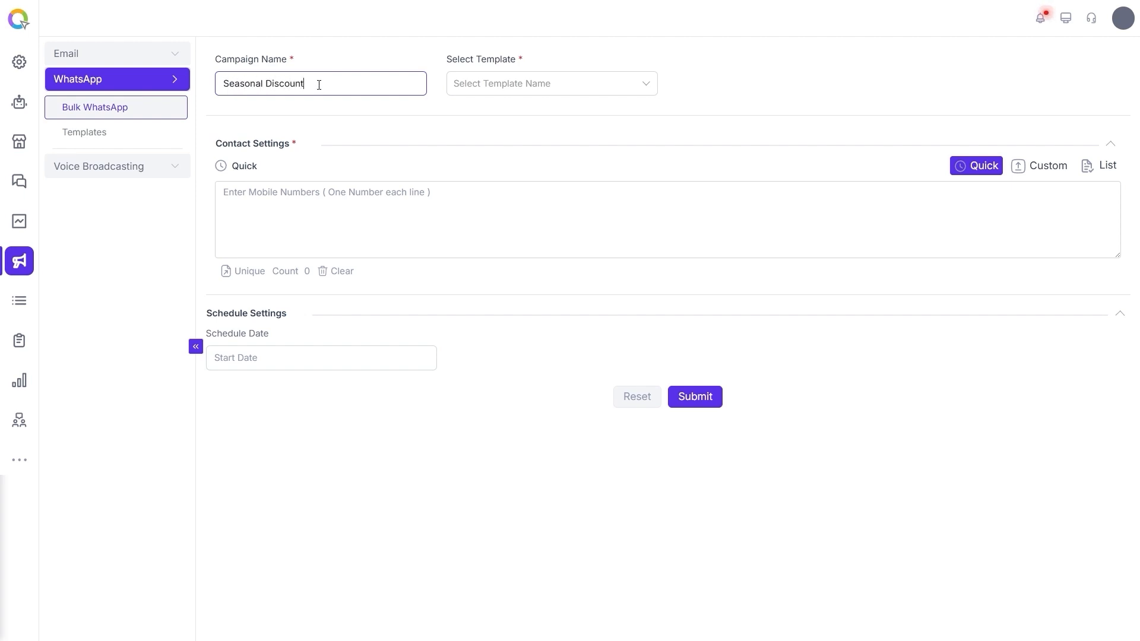
# Step: Select the seasonal_discount template for the campaign
pyautogui.click(306, 101)
pyautogui.click(262, 84)
pyautogui.click(587, 94)
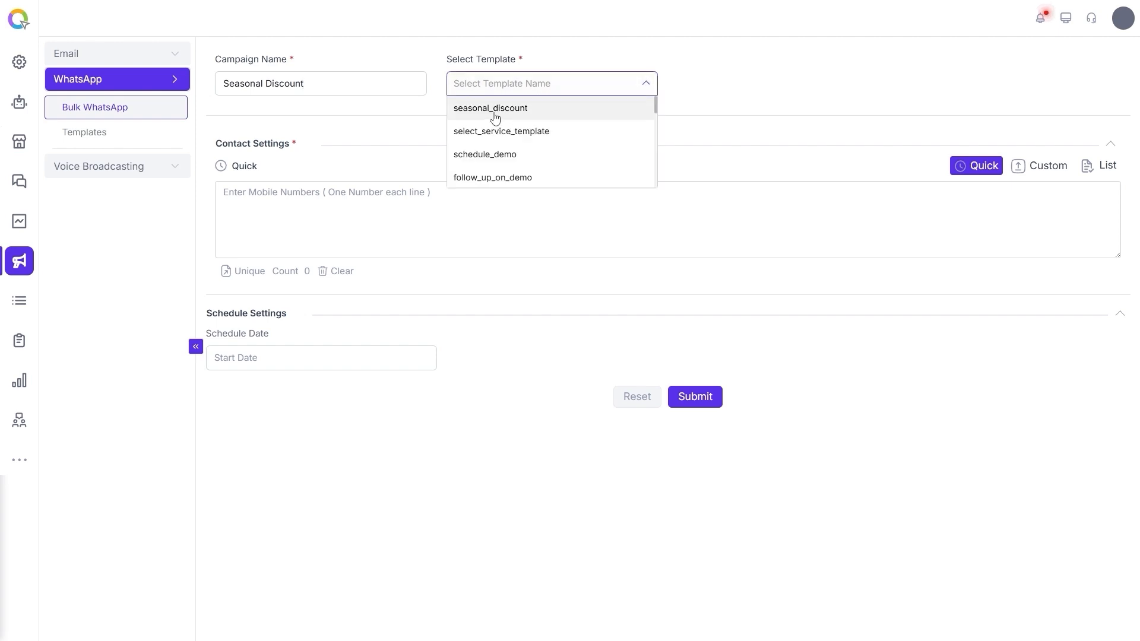
pyautogui.click(515, 110)
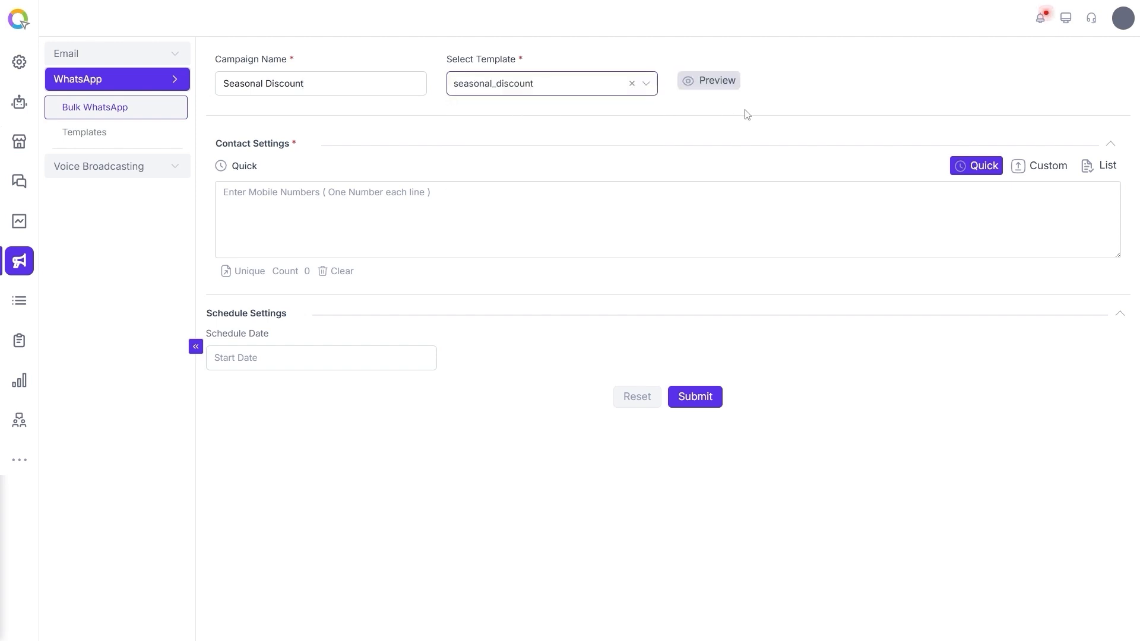
# Step: Preview the selected template's message on Android and iOS, then close the preview
pyautogui.click(716, 89)
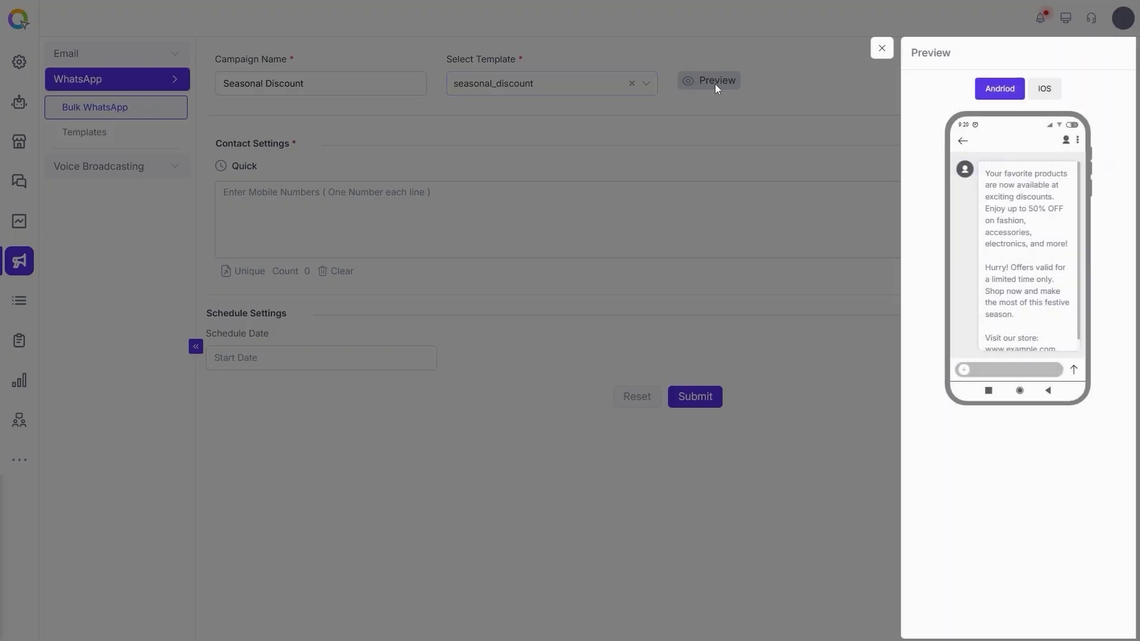
pyautogui.scroll(-1, 1043, 301)
pyautogui.scroll(1, 1043, 303)
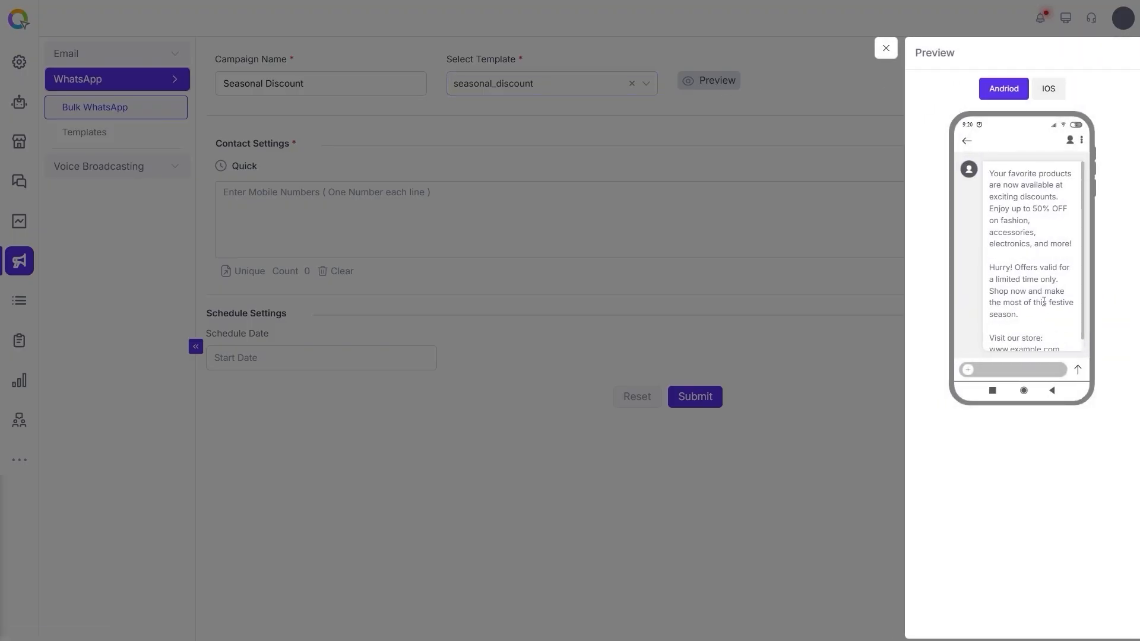
pyautogui.click(1039, 94)
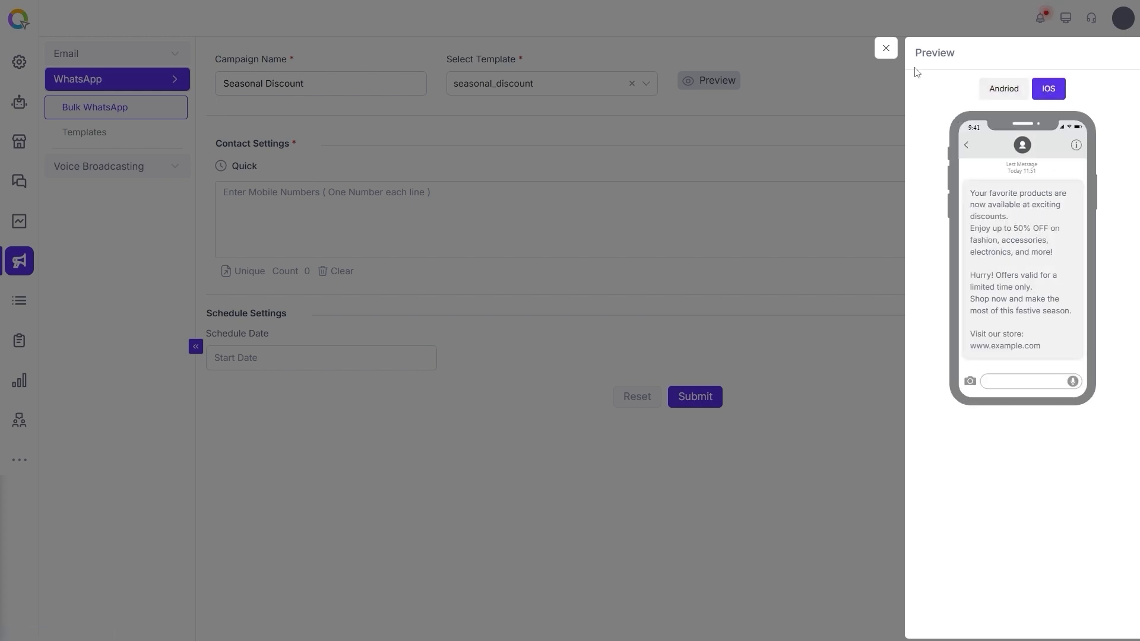
pyautogui.click(888, 53)
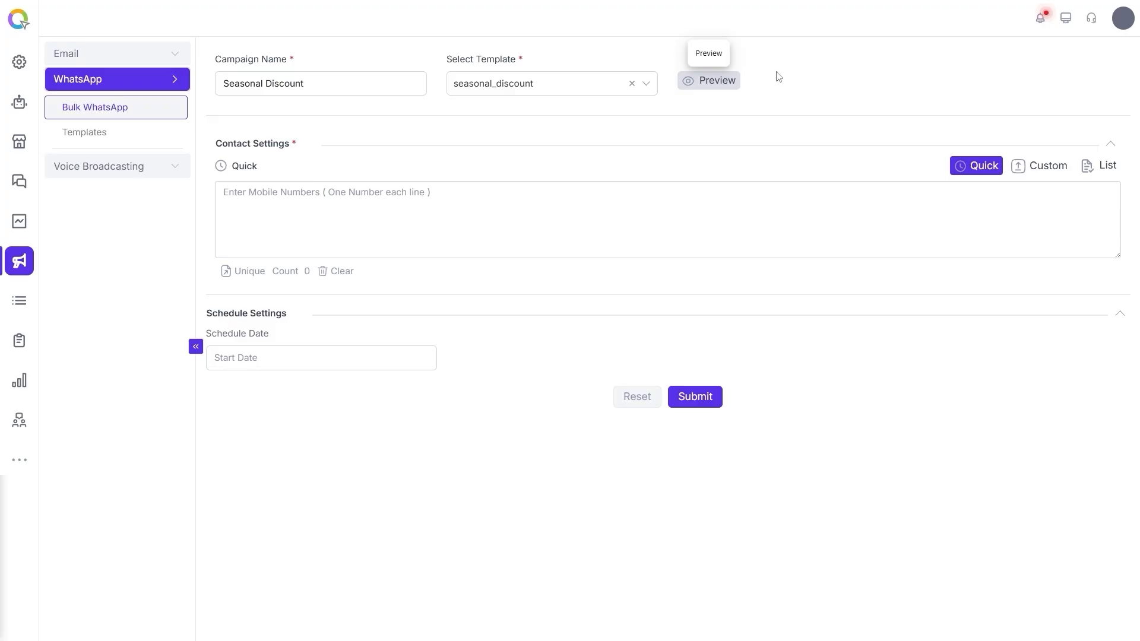
# Step: Paste the mobile numbers copied from the Leads Data 04 spreadsheet into the quick contacts list
pyautogui.click(645, 84)
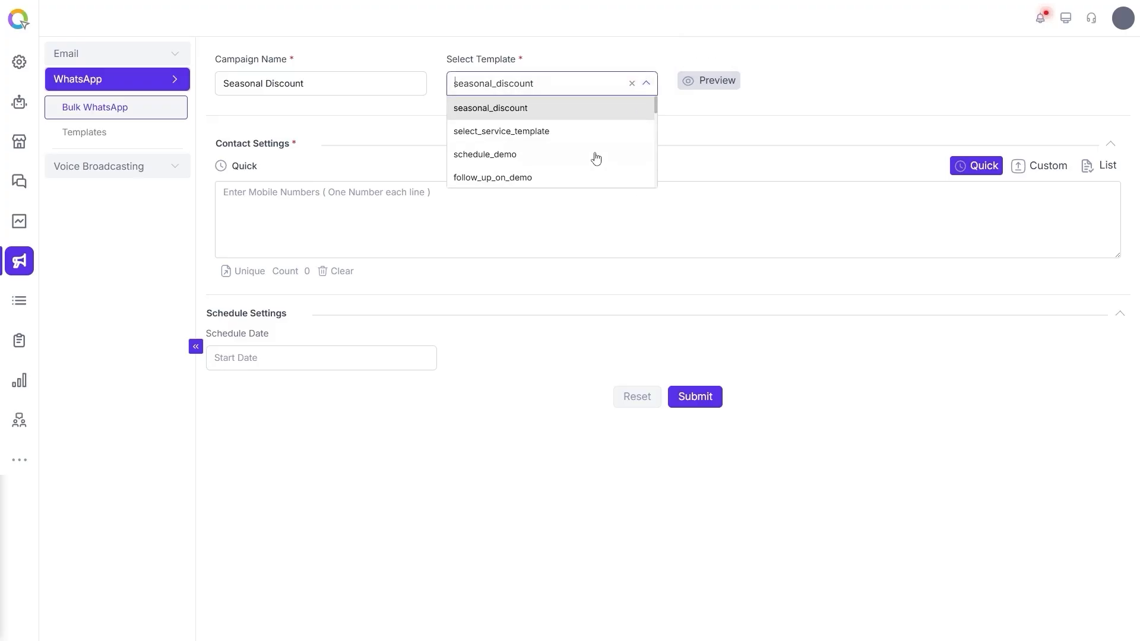
pyautogui.click(797, 101)
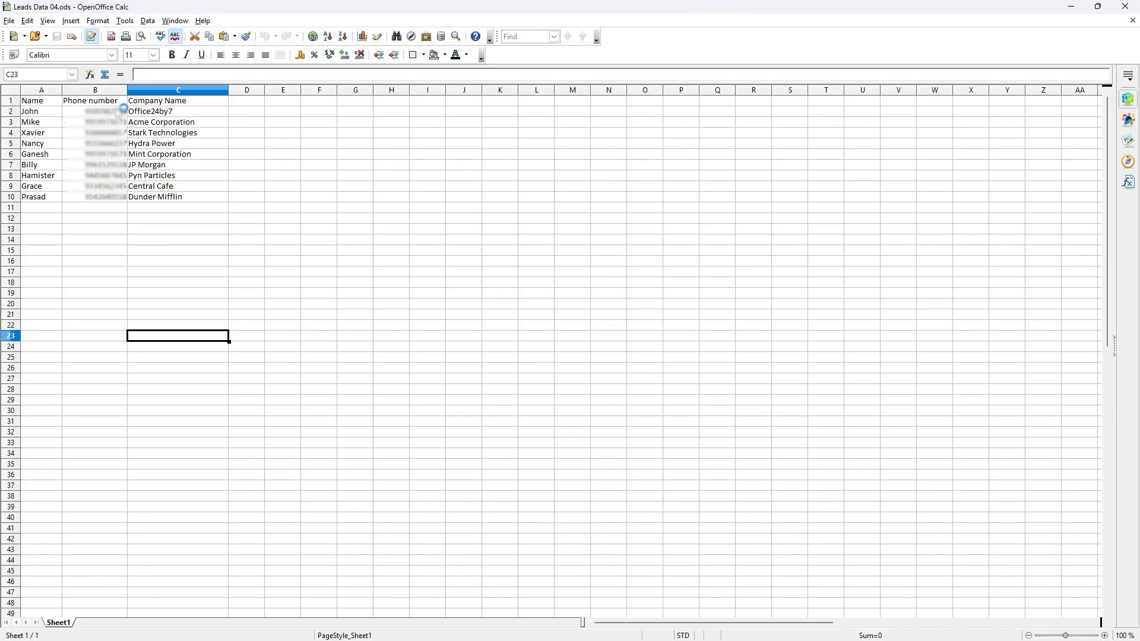
pyautogui.moveTo(101, 111); pyautogui.dragTo(105, 197)
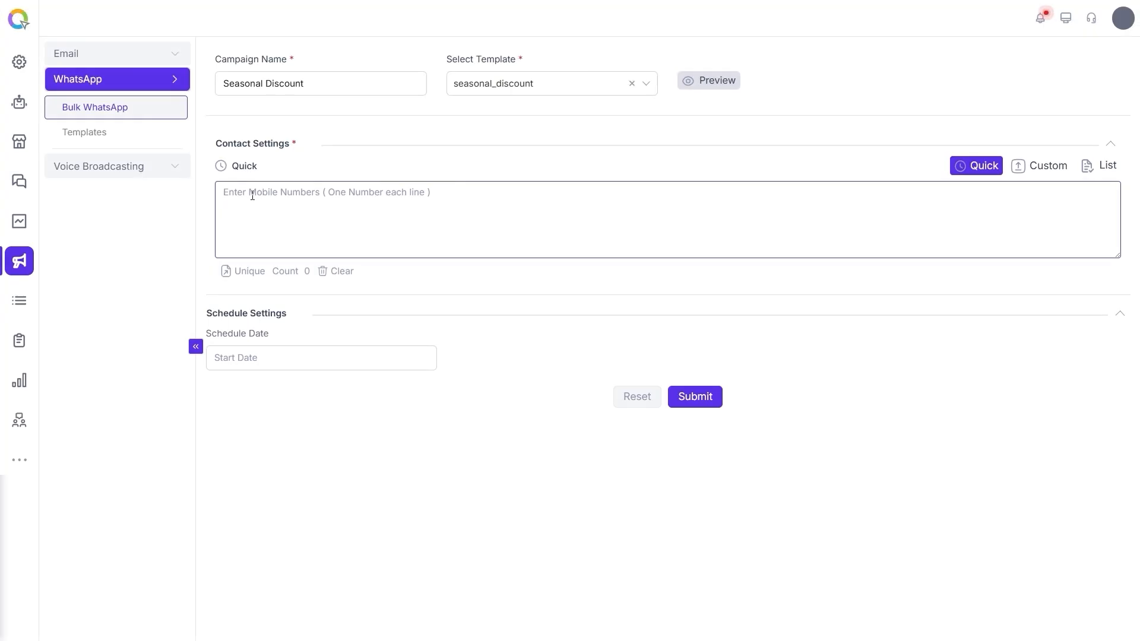
pyautogui.hotkey('ctrl', 'v')
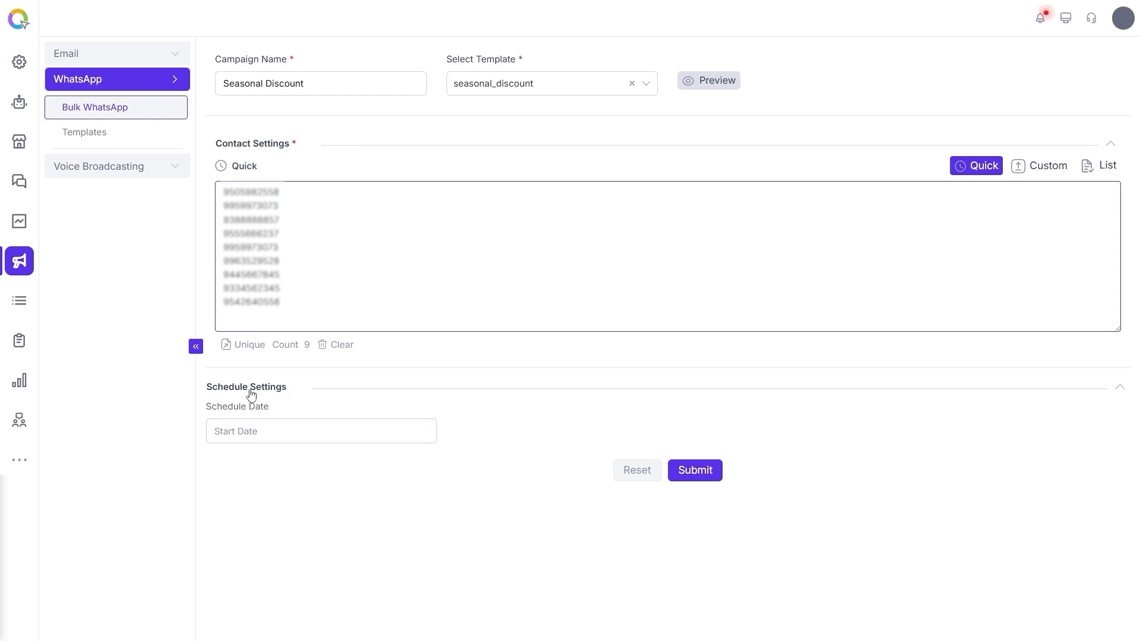
# Step: Schedule the campaign for 11/18/2025 at 4:04 PM
pyautogui.click(307, 433)
pyautogui.click(278, 249)
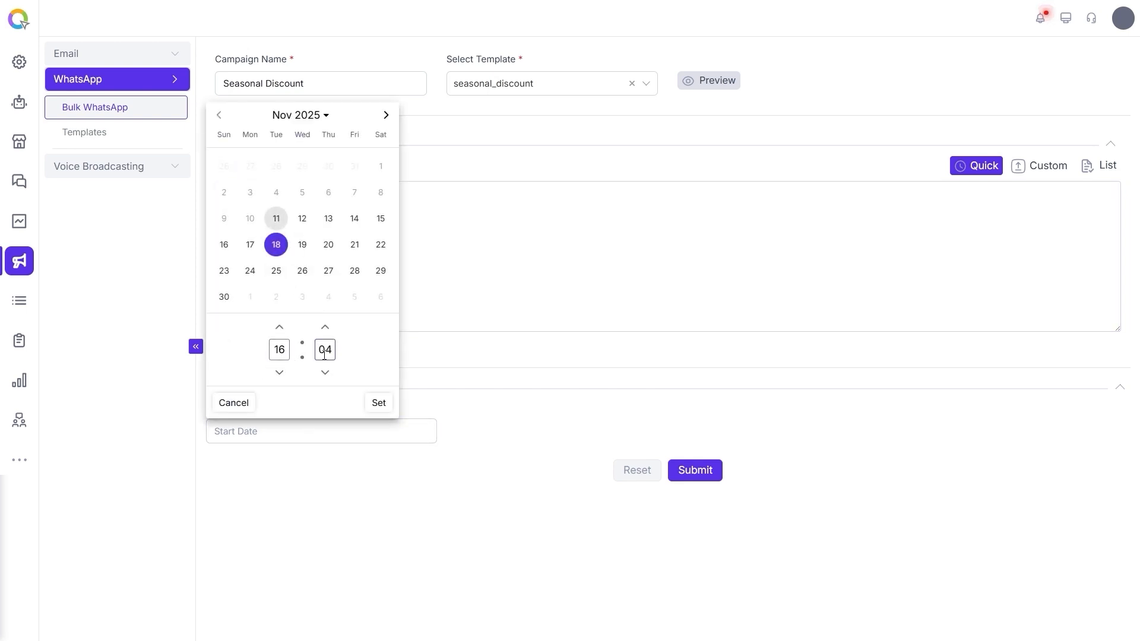
pyautogui.click(378, 402)
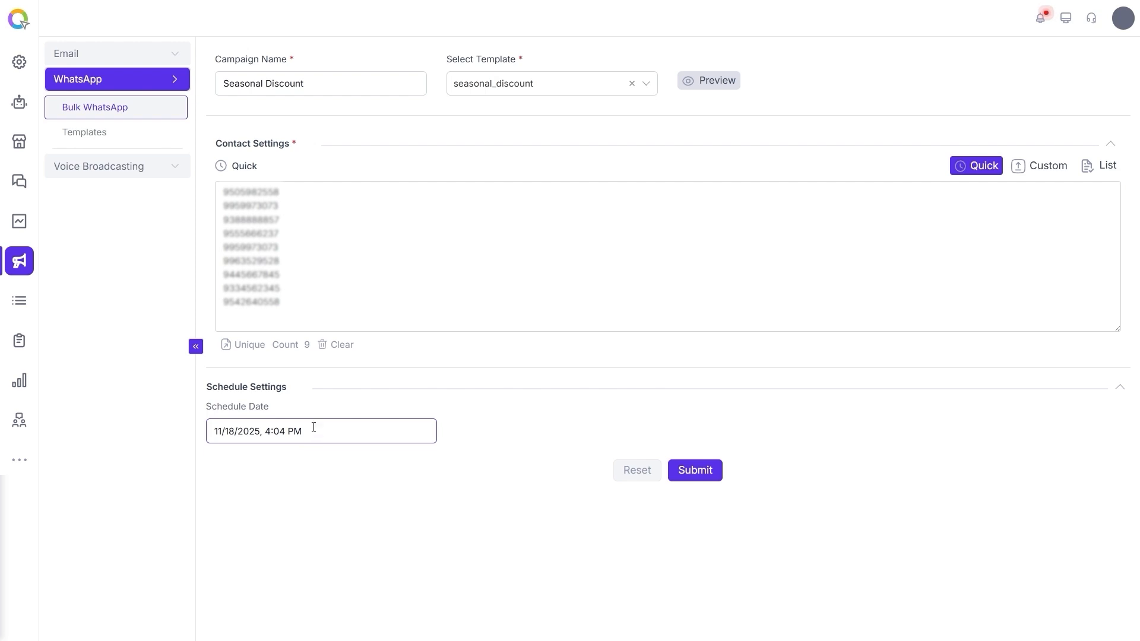
# Step: Switch to custom contacts, download the sample file first, and upload the Contacts spreadsheet
pyautogui.click(1043, 171)
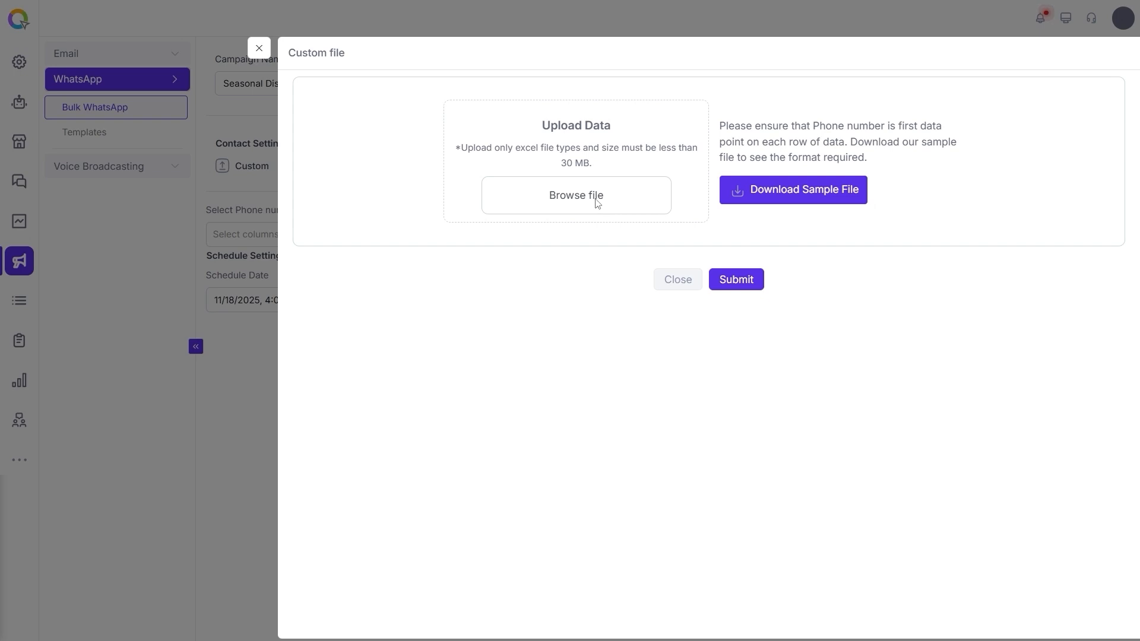
pyautogui.click(796, 190)
pyautogui.click(599, 205)
pyautogui.click(144, 123)
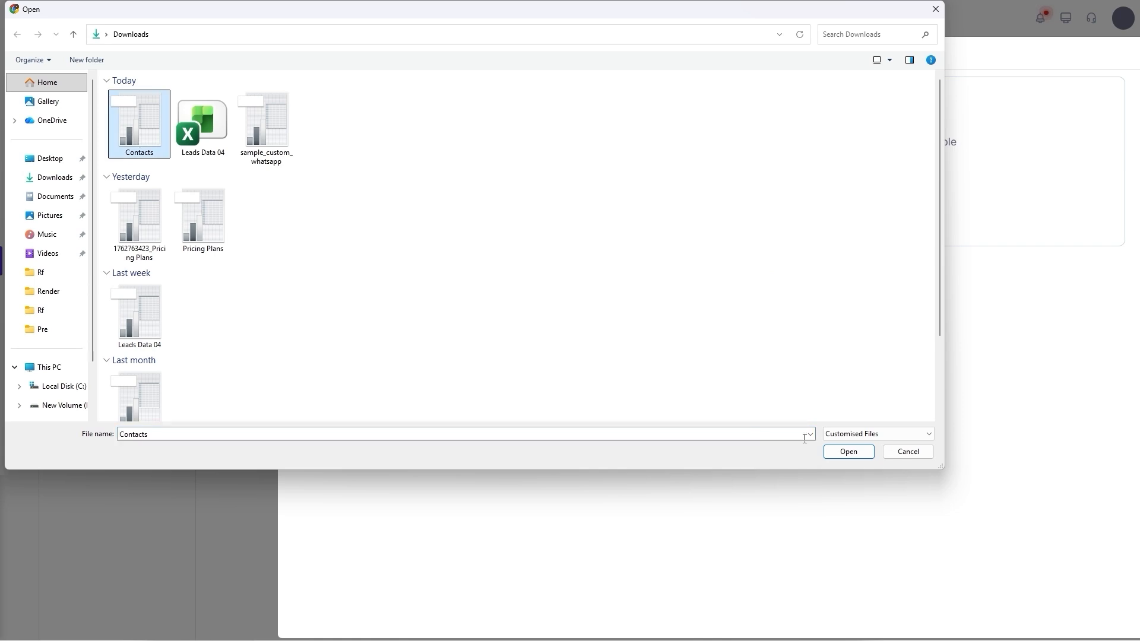
pyautogui.click(852, 451)
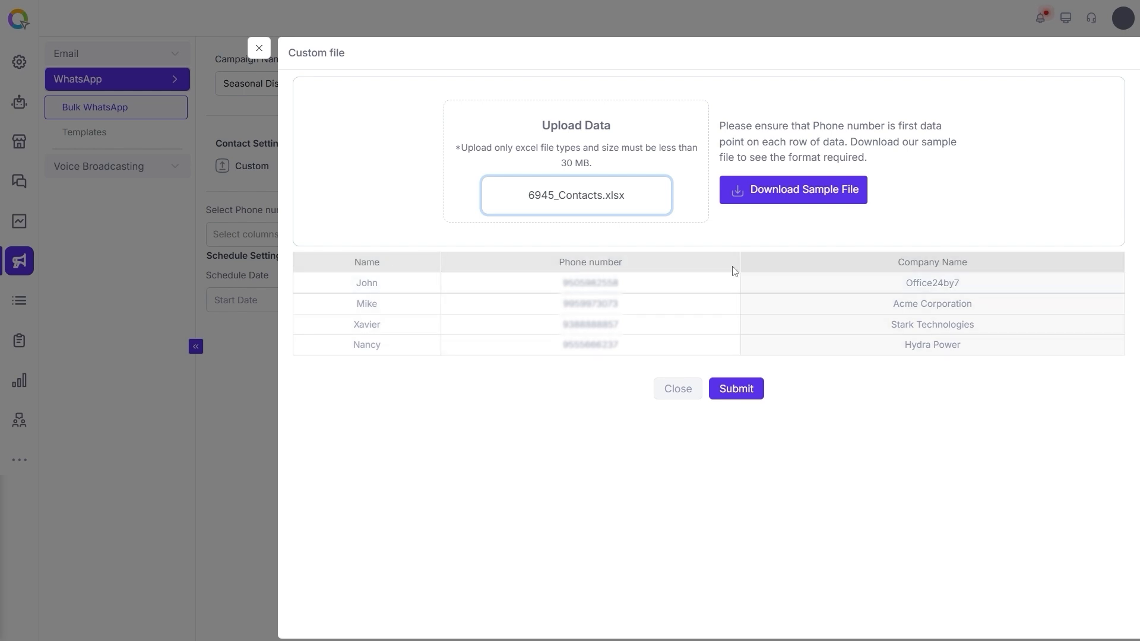
pyautogui.click(741, 395)
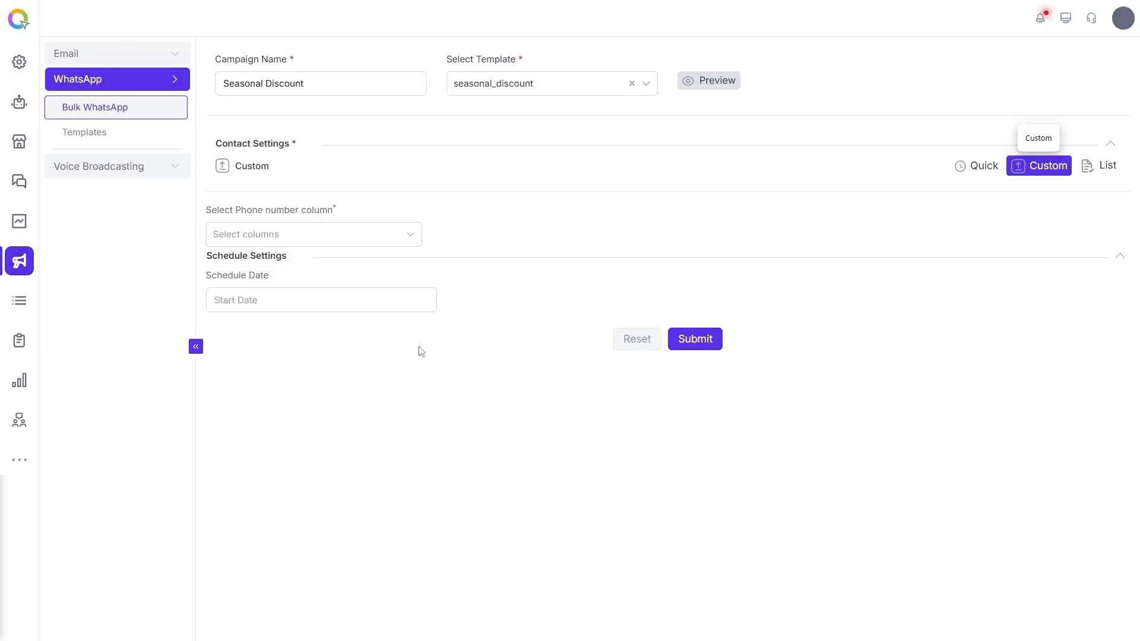
# Step: Choose Phone number as the campaign's phone number column
pyautogui.click(409, 238)
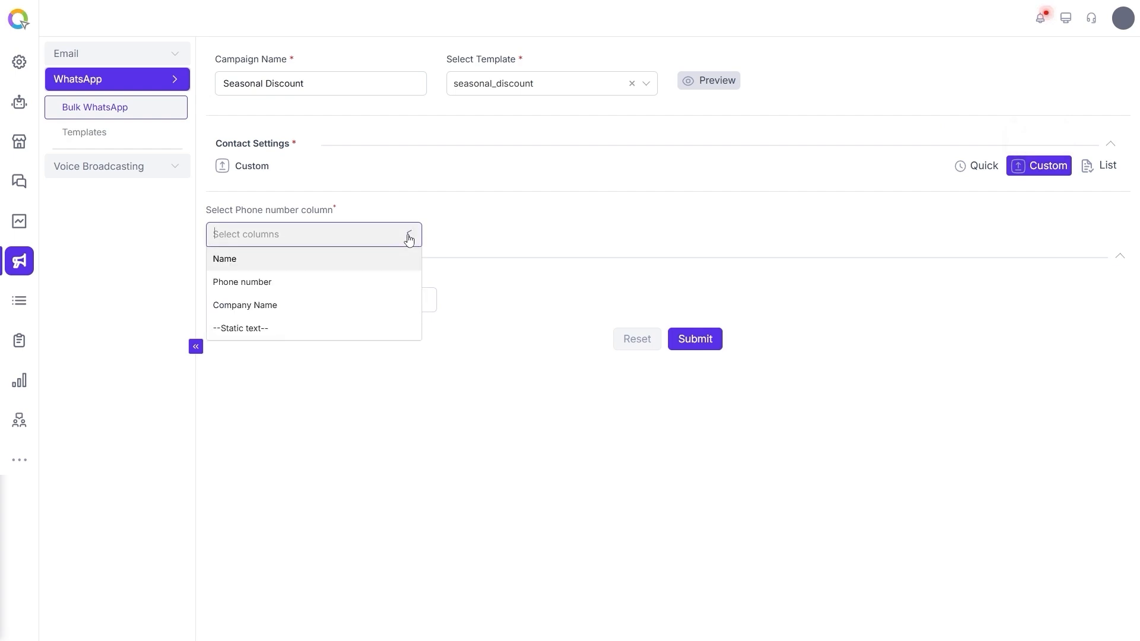
pyautogui.click(283, 281)
pyautogui.click(372, 301)
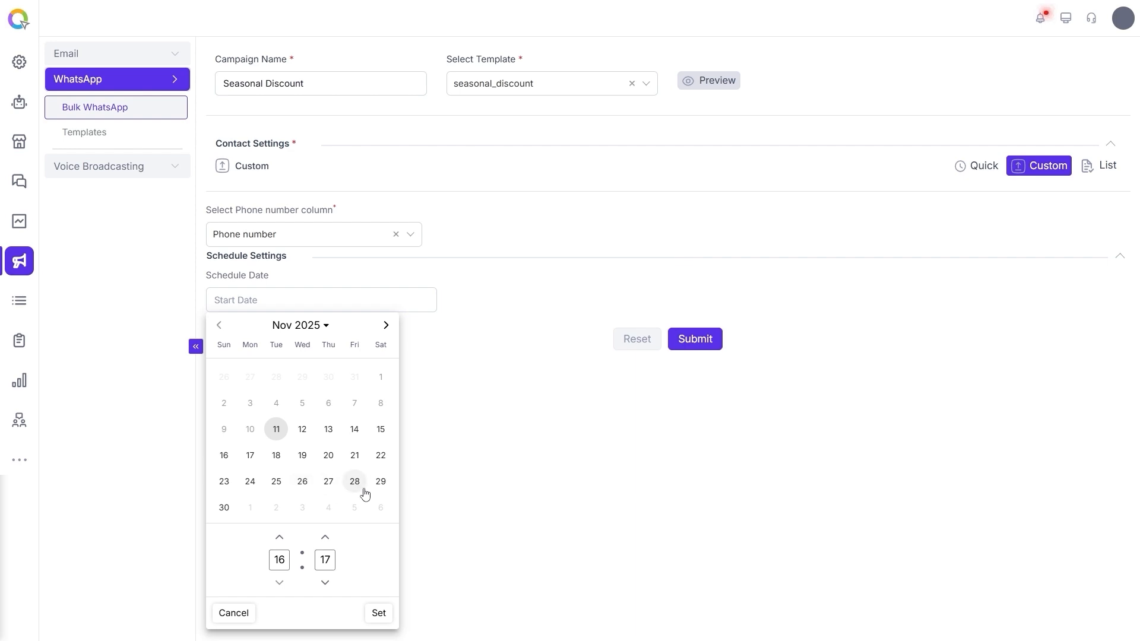
pyautogui.click(554, 440)
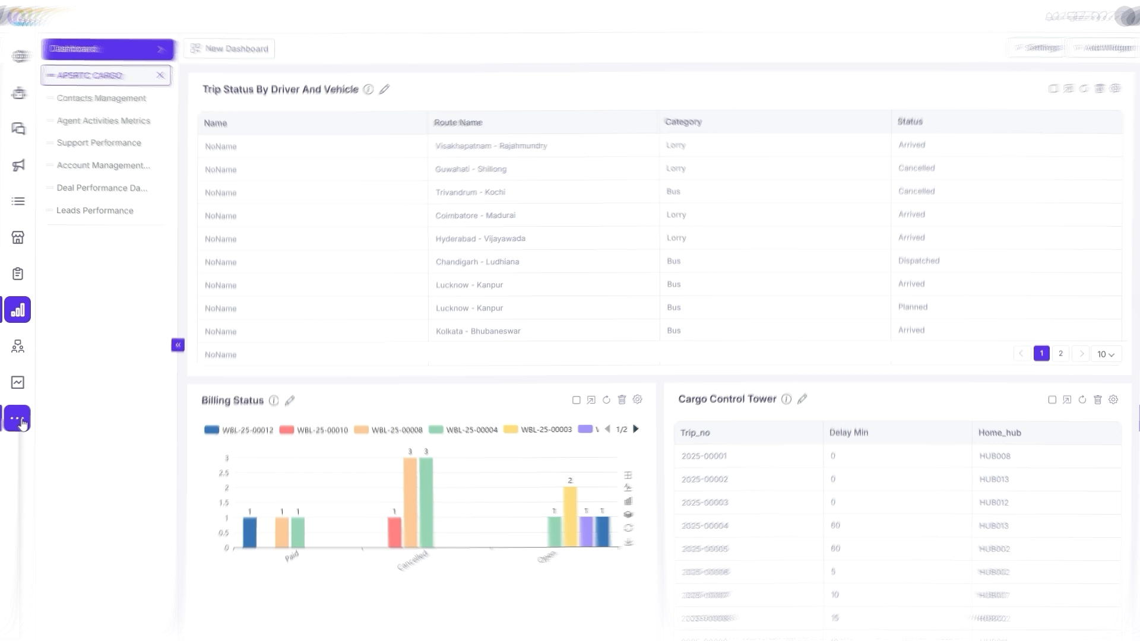
# Step: Open the Sales module and show all leads
pyautogui.click(17, 418)
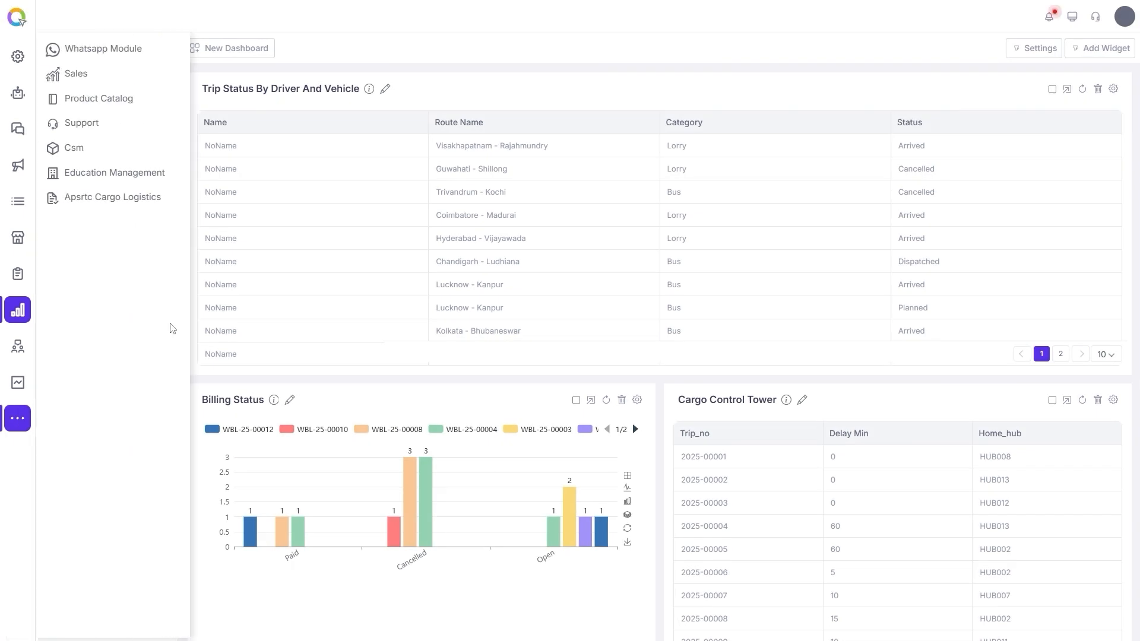
pyautogui.click(93, 83)
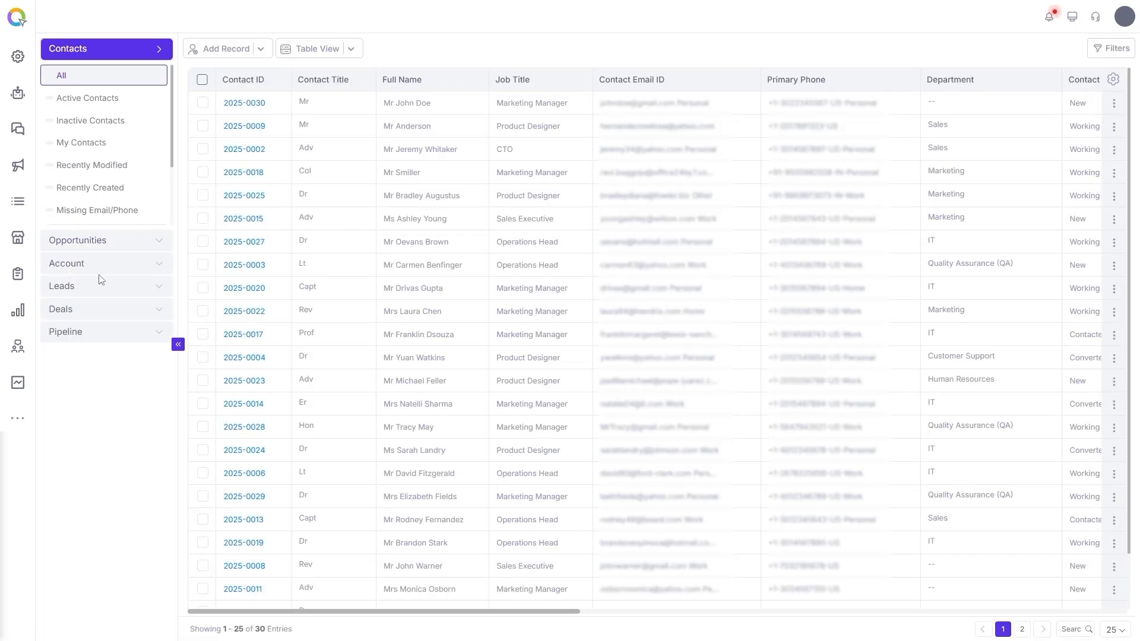
pyautogui.click(72, 376)
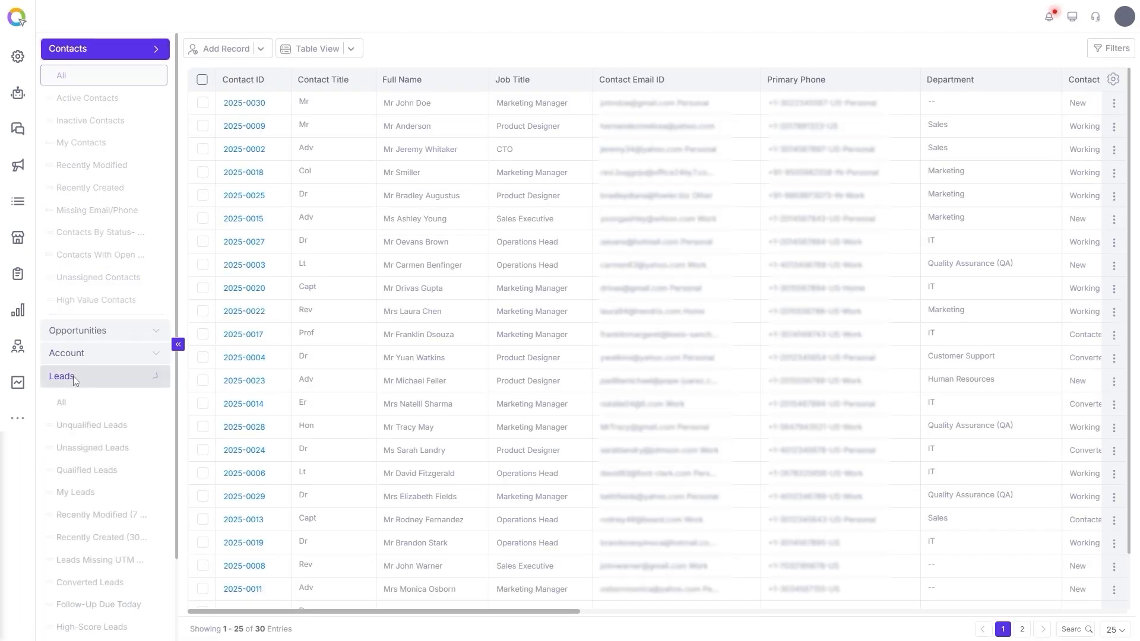
pyautogui.click(41, 345)
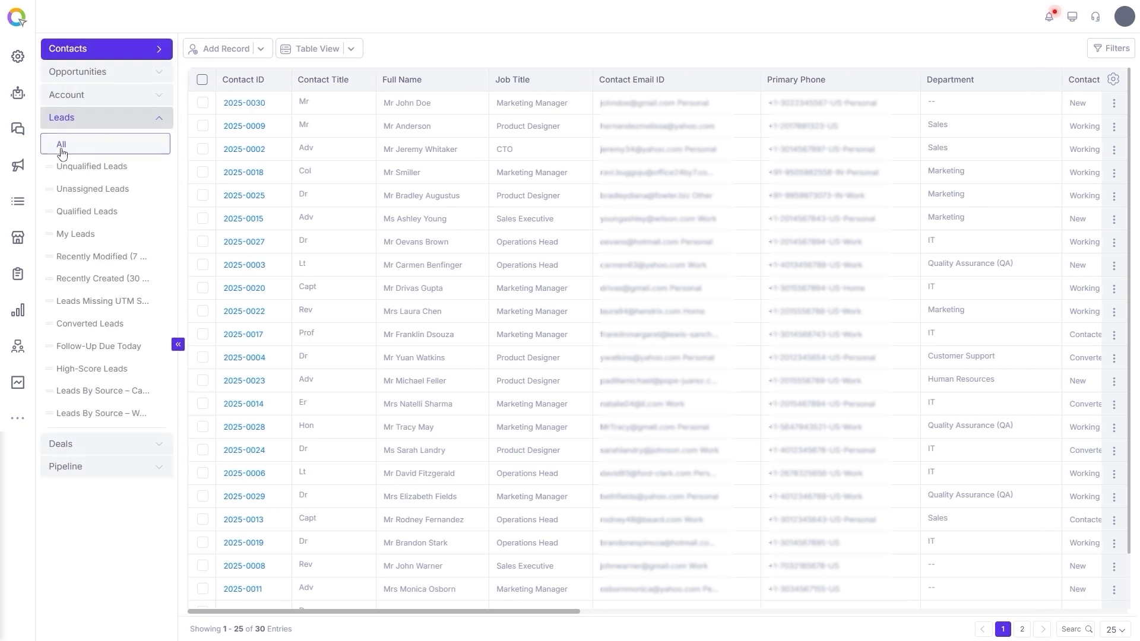
pyautogui.click(58, 146)
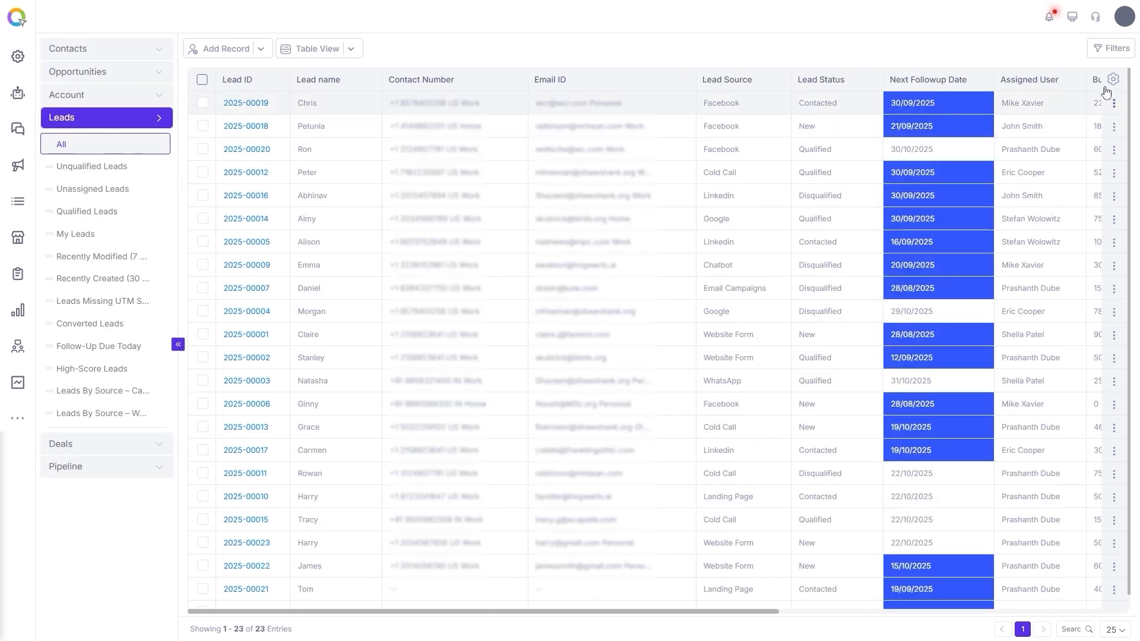
# Step: Filter the leads where Lead Status is Disqualified
pyautogui.click(1111, 48)
pyautogui.click(820, 115)
pyautogui.write('status')
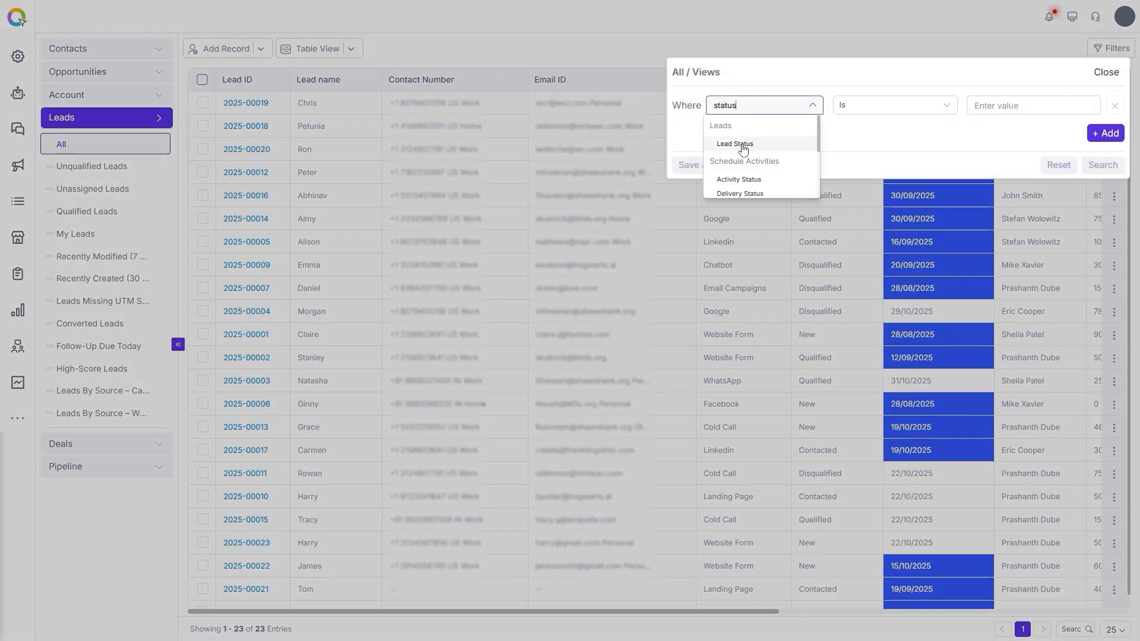
pyautogui.click(809, 145)
pyautogui.click(1011, 107)
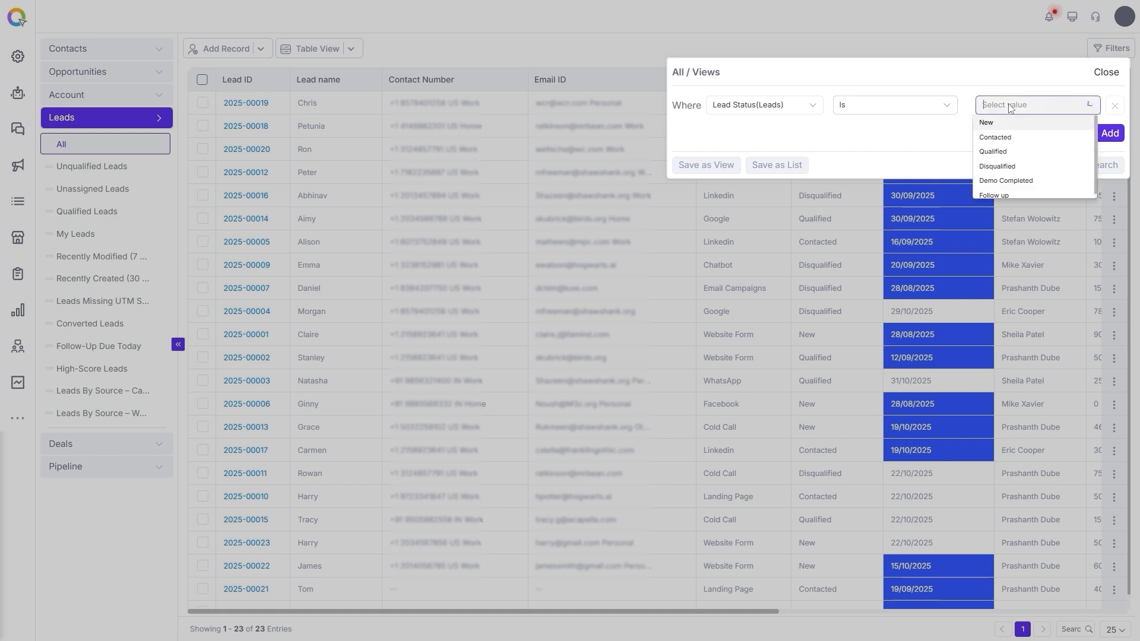
pyautogui.click(1014, 168)
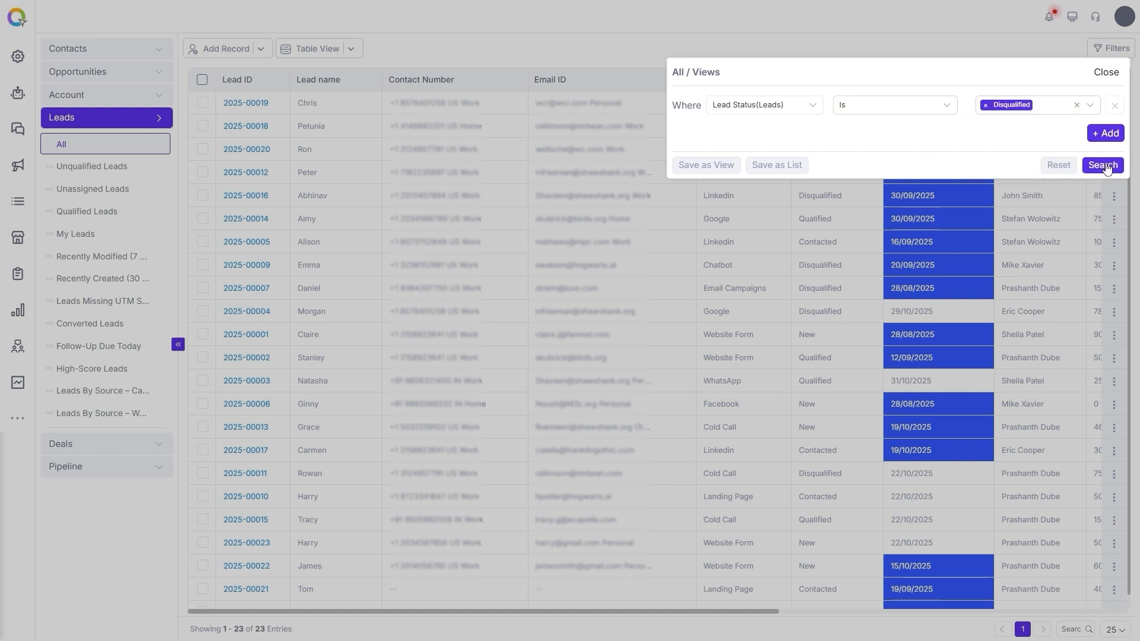
pyautogui.click(1104, 165)
# Step: Save the filtered leads as a list named Disqualified Leads
pyautogui.click(788, 165)
pyautogui.write('Disqualified Leads')
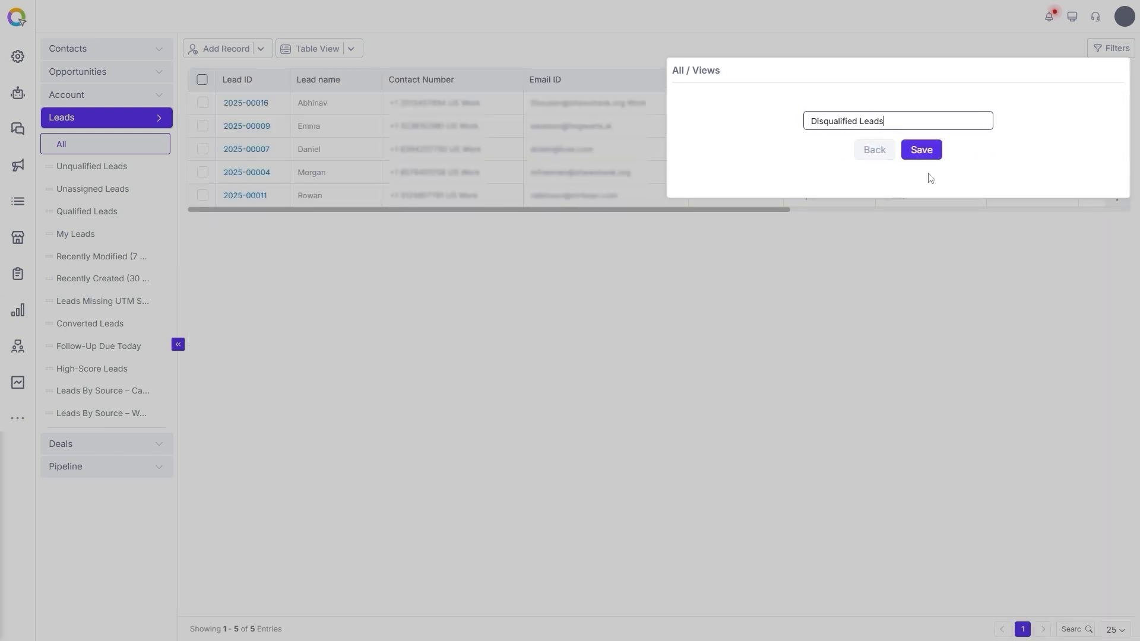
pyautogui.click(924, 153)
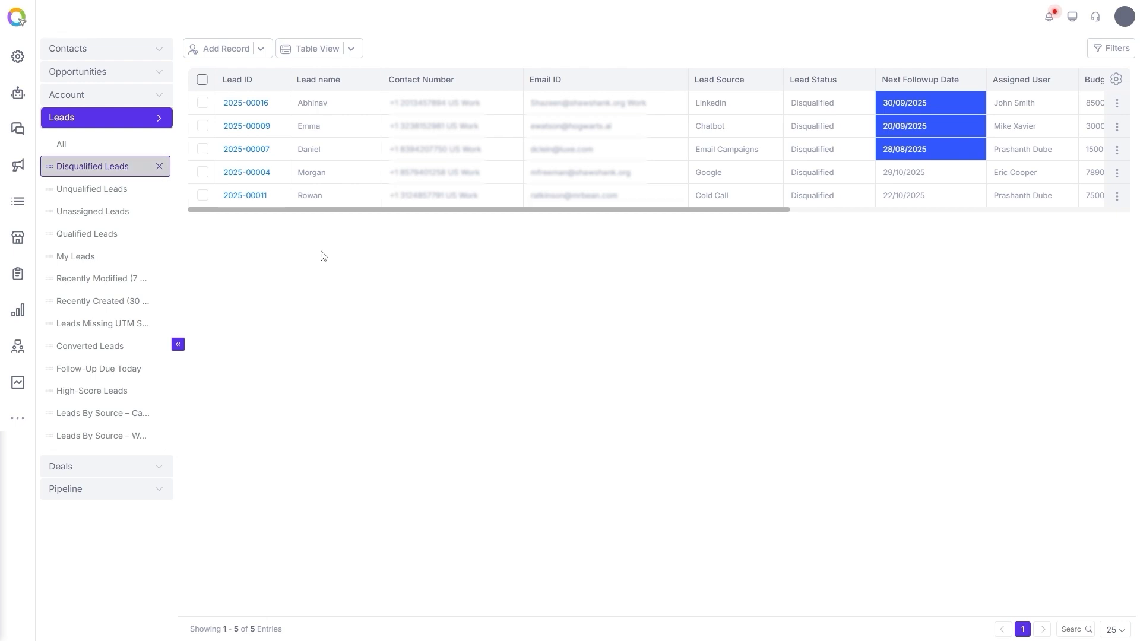
# Step: Start a new static list named Follow-up Leads with the description "Leads who have not made any purchase decision"
pyautogui.click(18, 204)
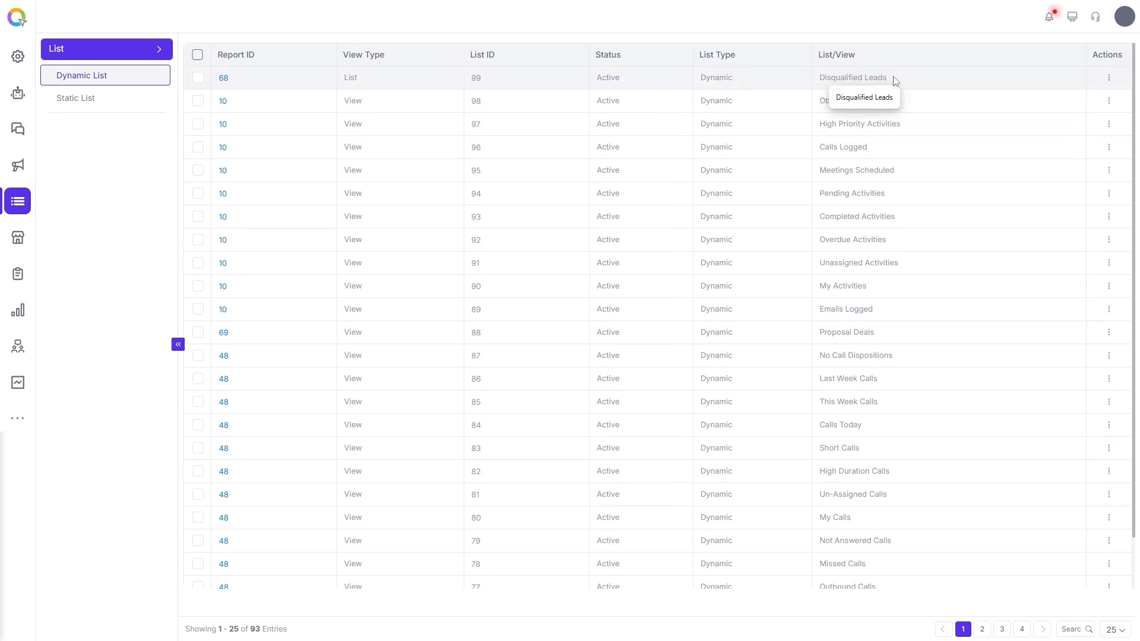
pyautogui.click(101, 99)
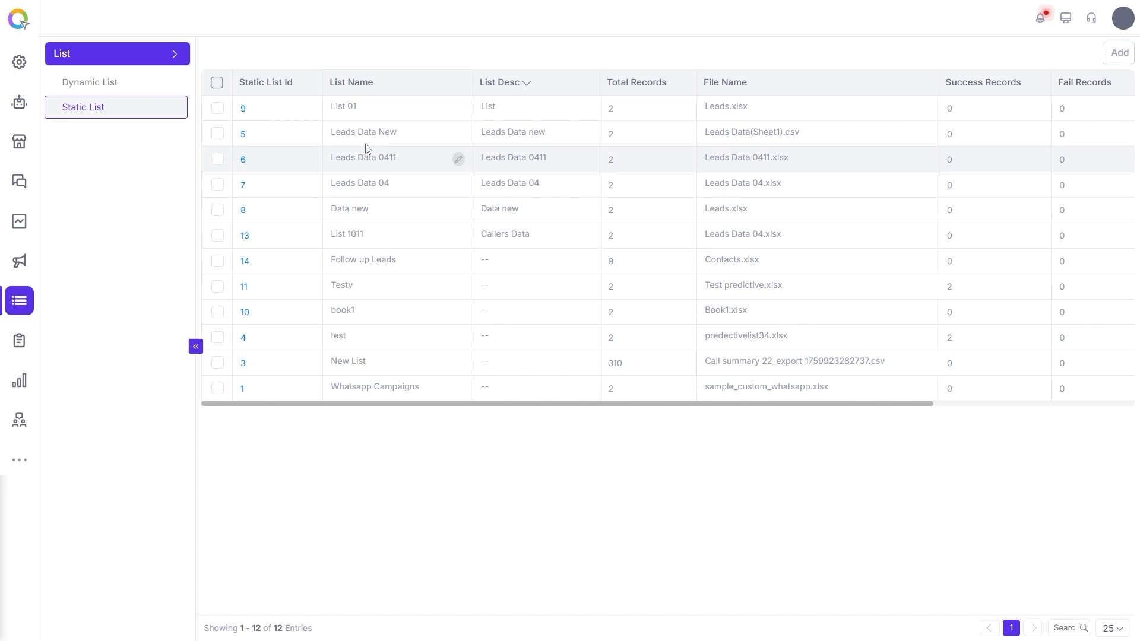
pyautogui.click(1120, 55)
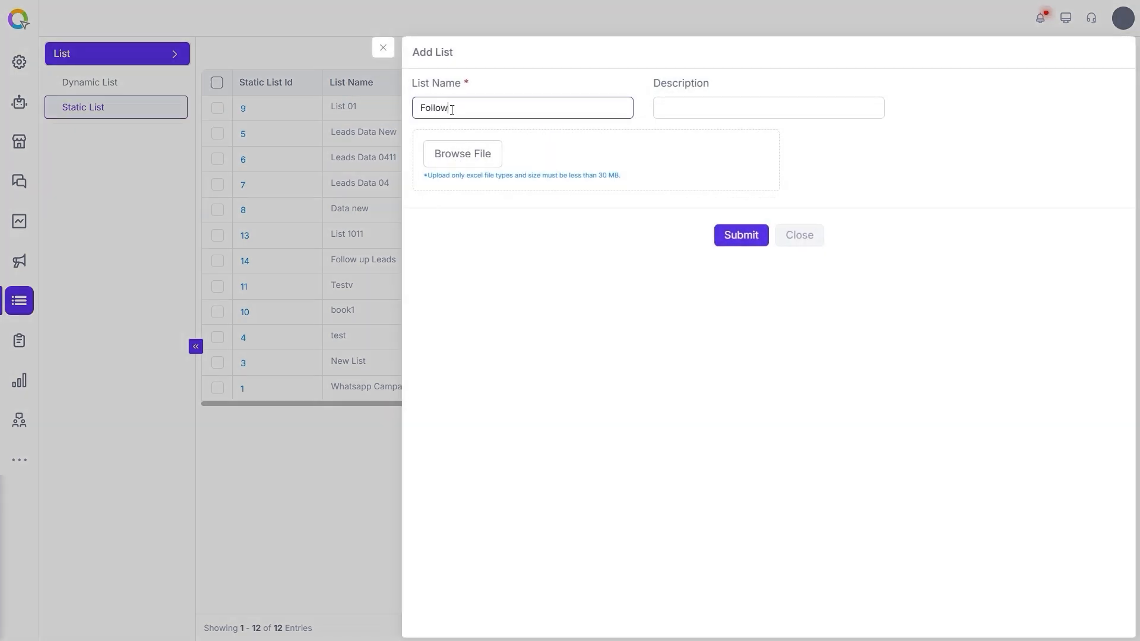
pyautogui.write('Follow-up Leads')
pyautogui.press('Tab')
pyautogui.write('Leads who have not made any purchase decision')
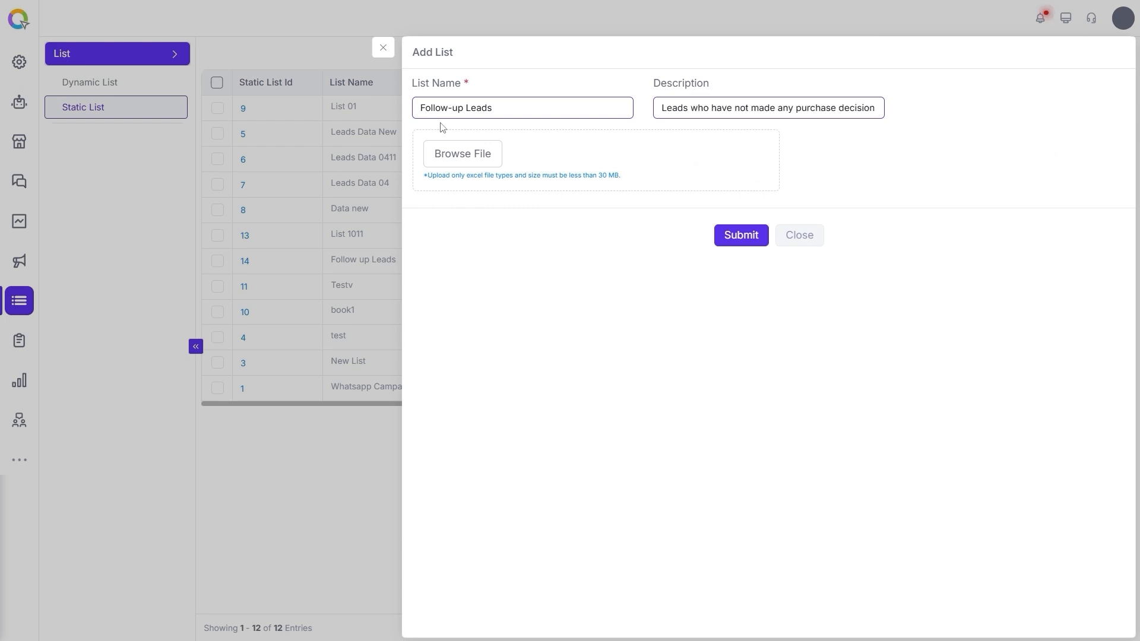
# Step: Upload Contacts.xlsx as the list's file and submit the new list
pyautogui.click(462, 161)
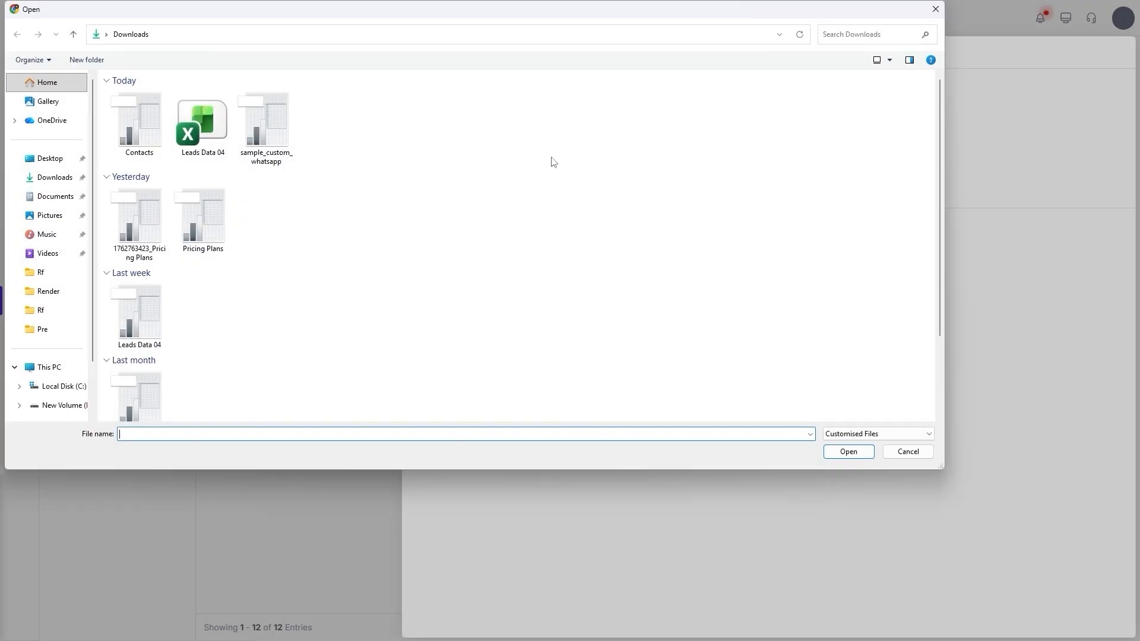
pyautogui.click(128, 133)
pyautogui.click(846, 453)
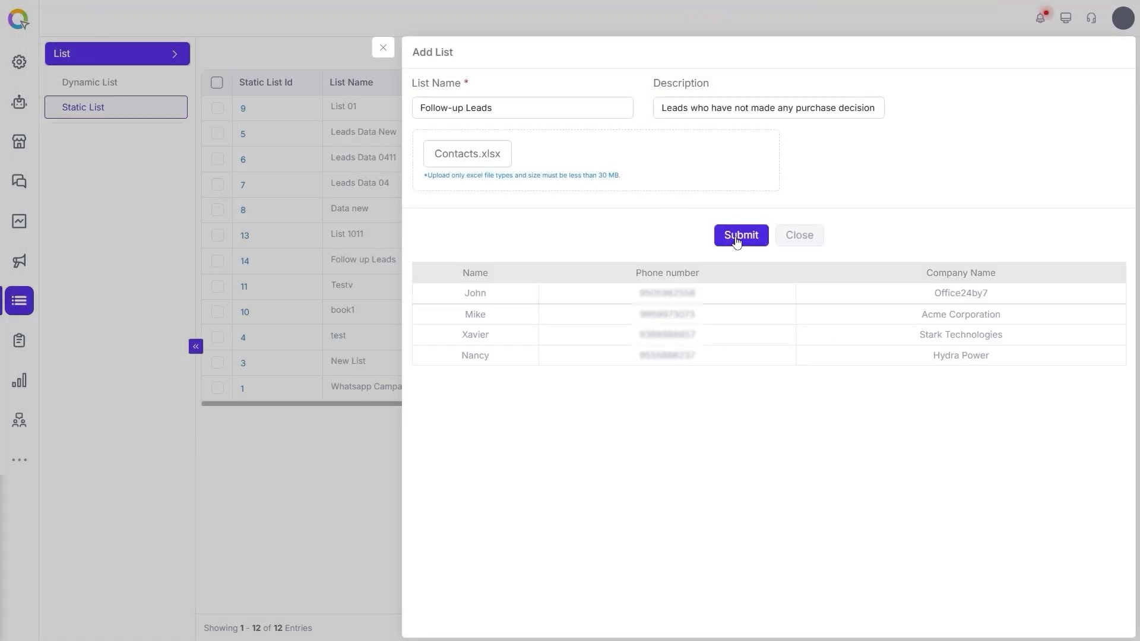
pyautogui.click(736, 236)
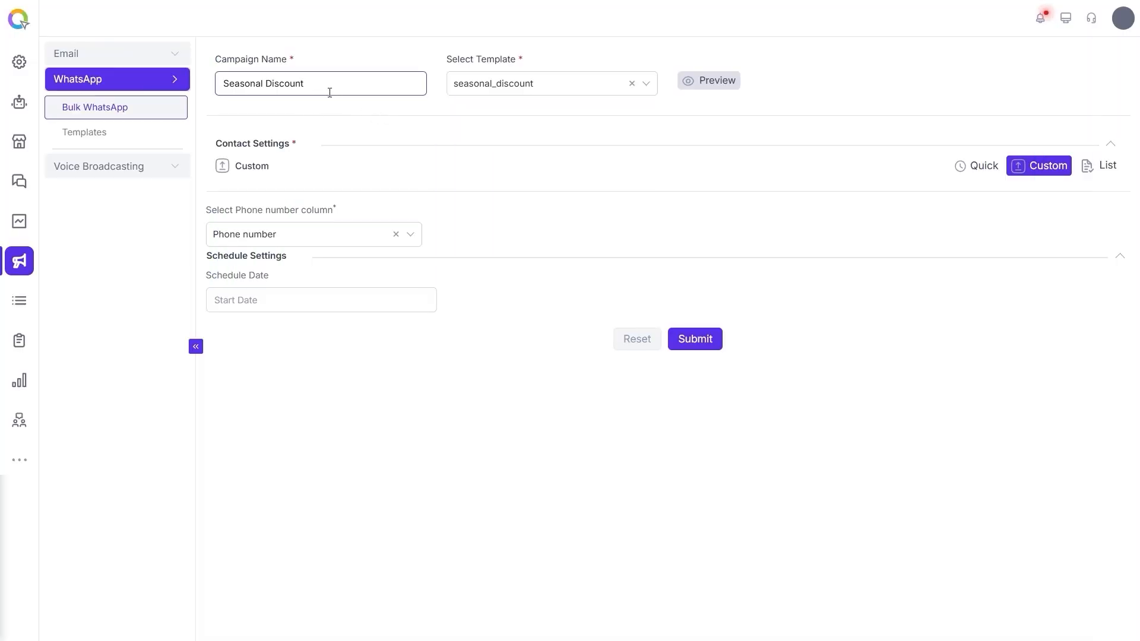
# Step: Use the Follow-up Leads list as the campaign's contacts with Phone number as the phone column, and submit the campaign
pyautogui.click(1108, 167)
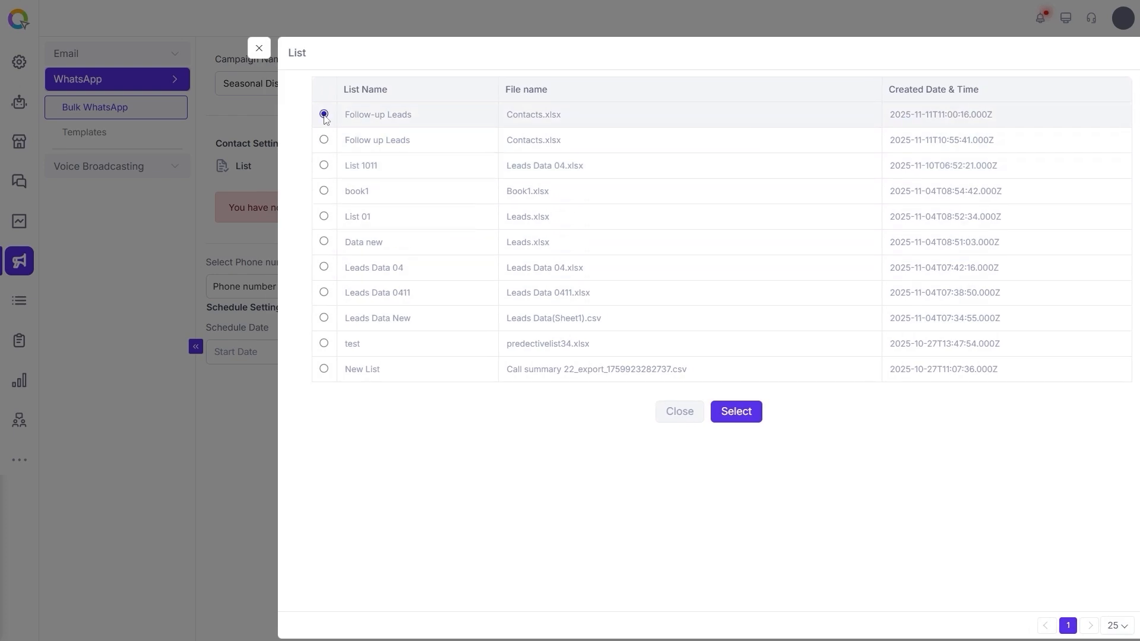
pyautogui.click(736, 412)
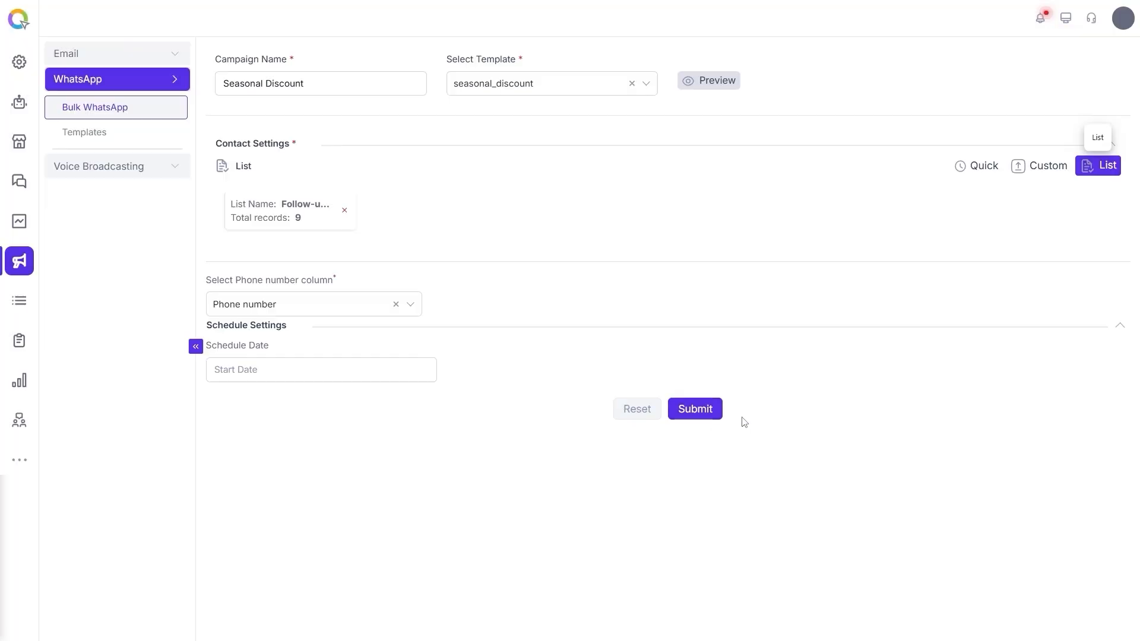
pyautogui.click(330, 307)
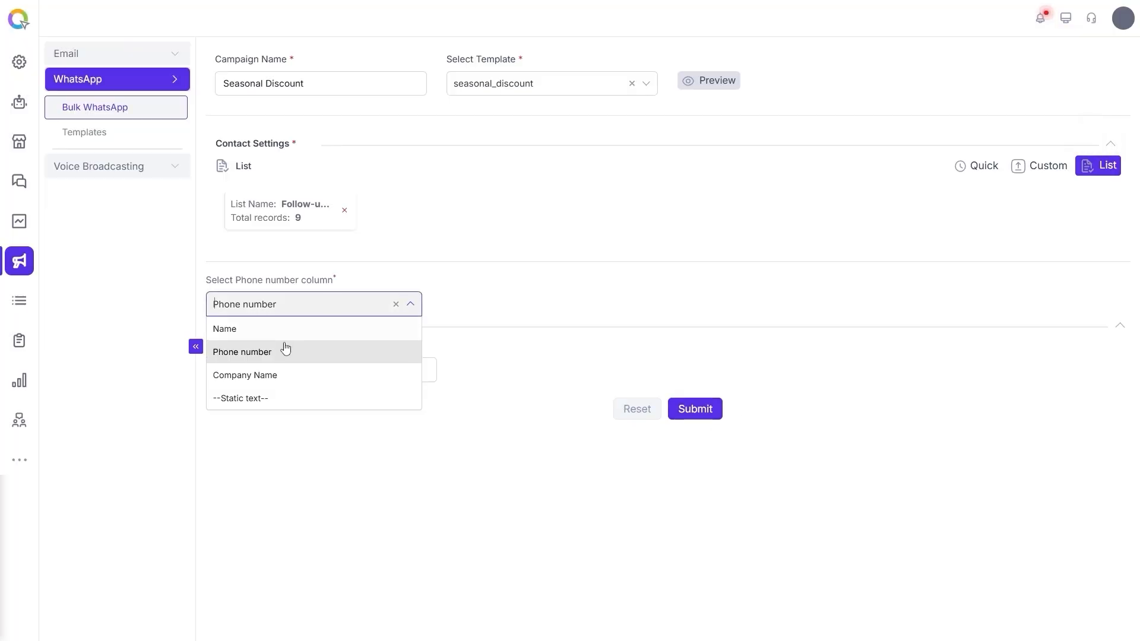
pyautogui.click(265, 355)
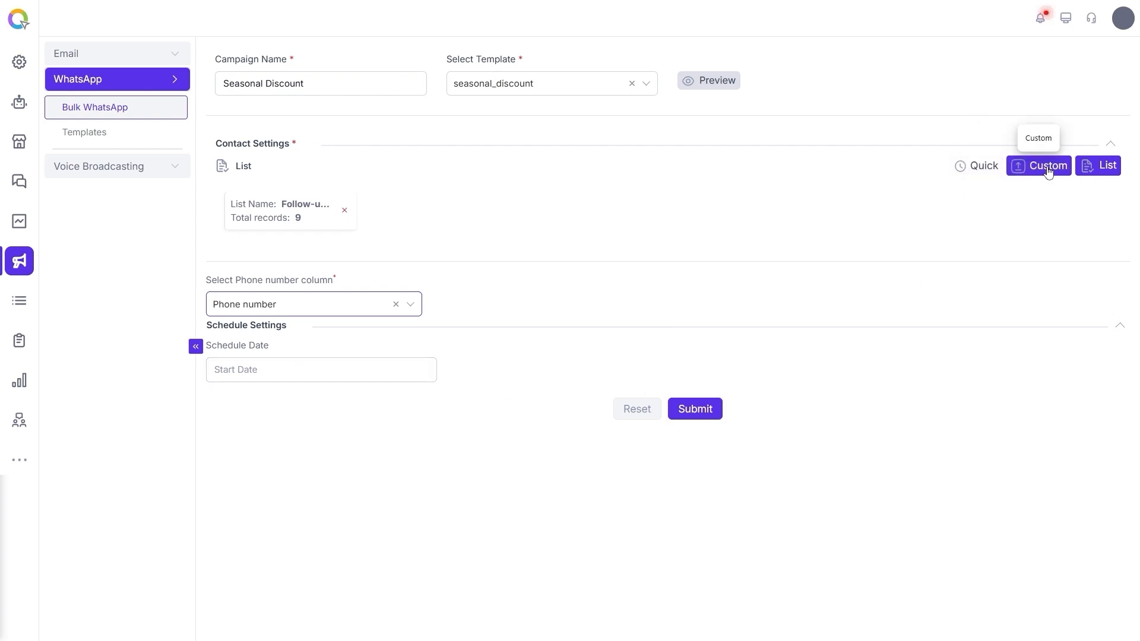
pyautogui.click(701, 416)
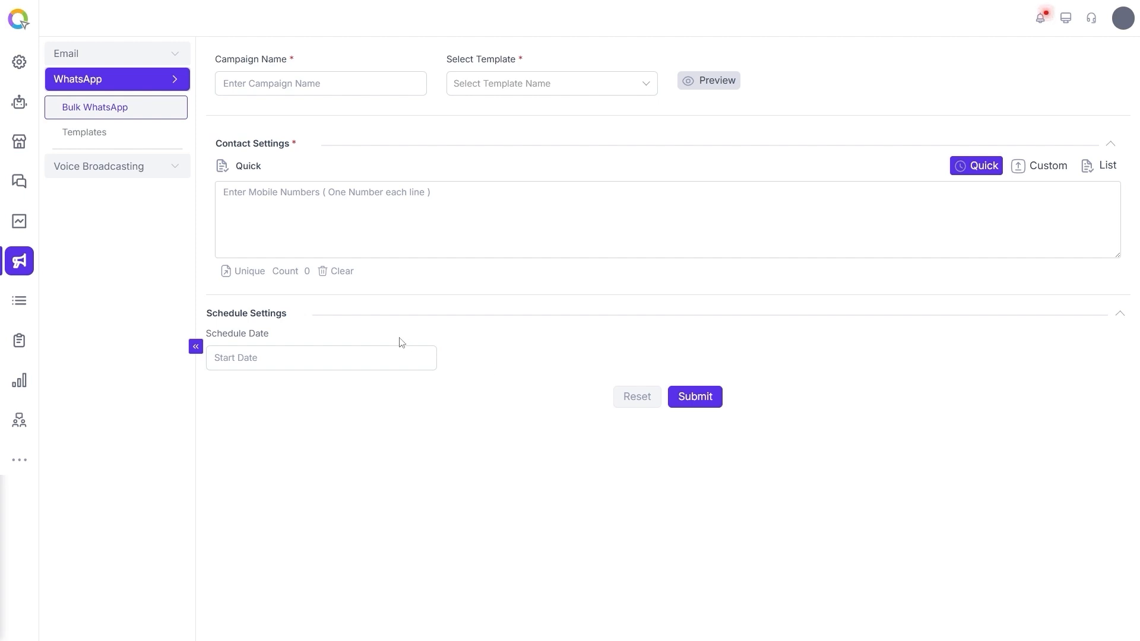
pyautogui.click(103, 139)
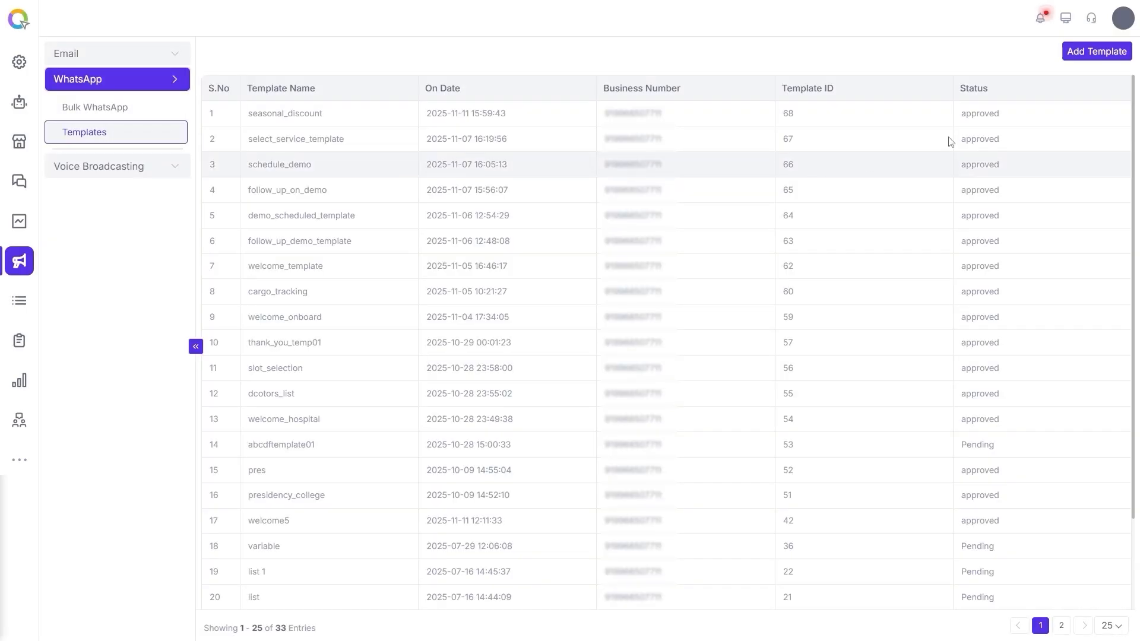
pyautogui.click(1092, 50)
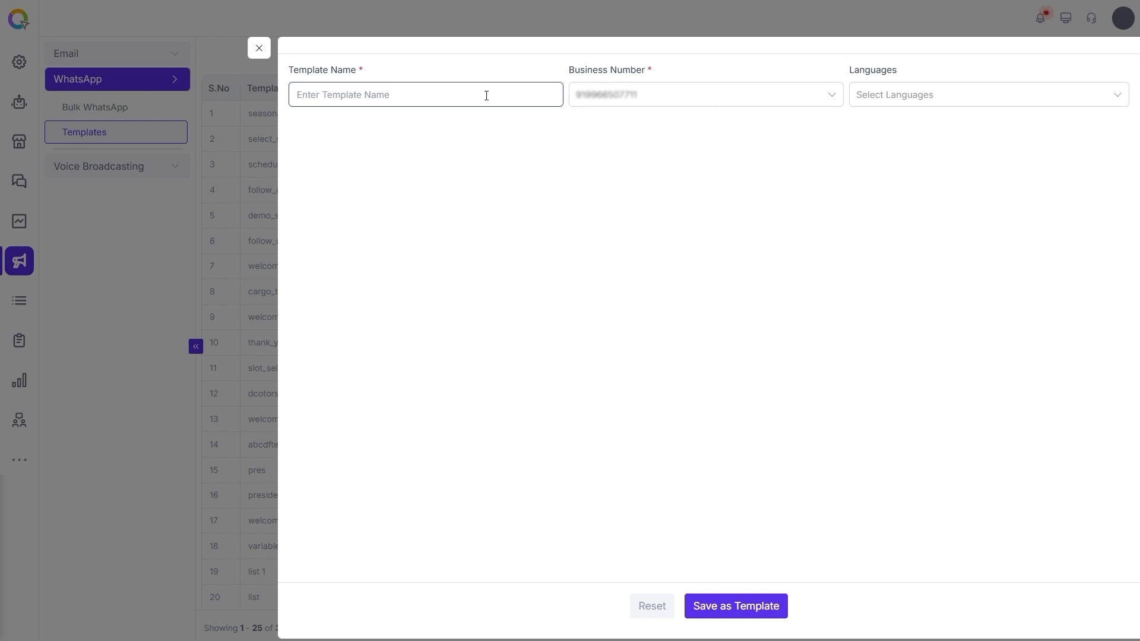
pyautogui.write('follow up')
pyautogui.click(942, 98)
pyautogui.write('en')
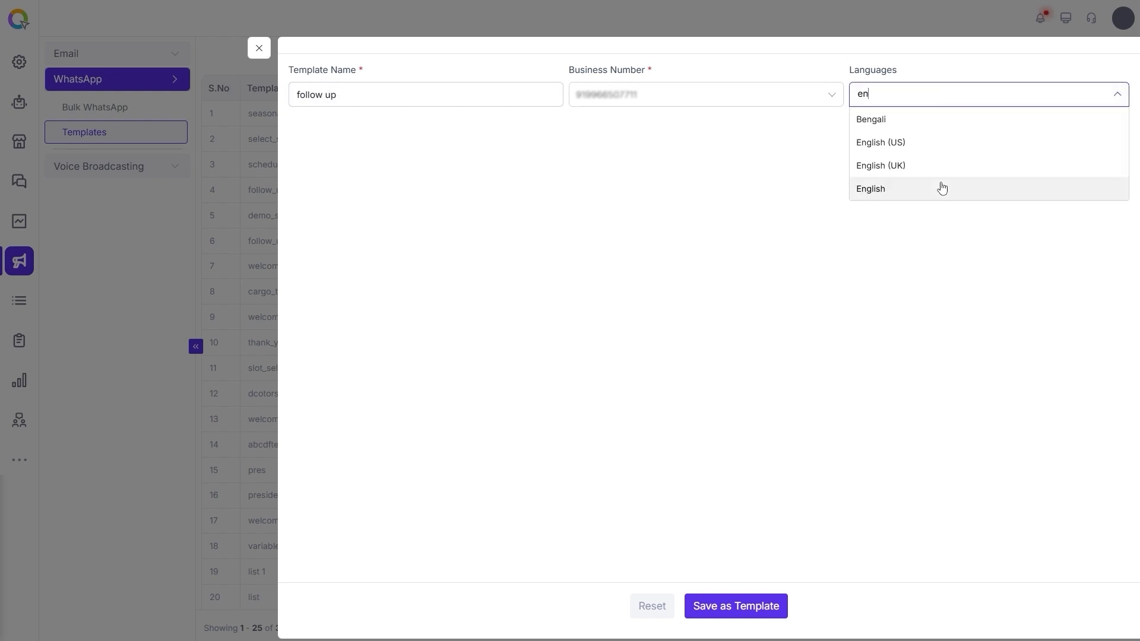
pyautogui.click(942, 186)
pyautogui.click(777, 268)
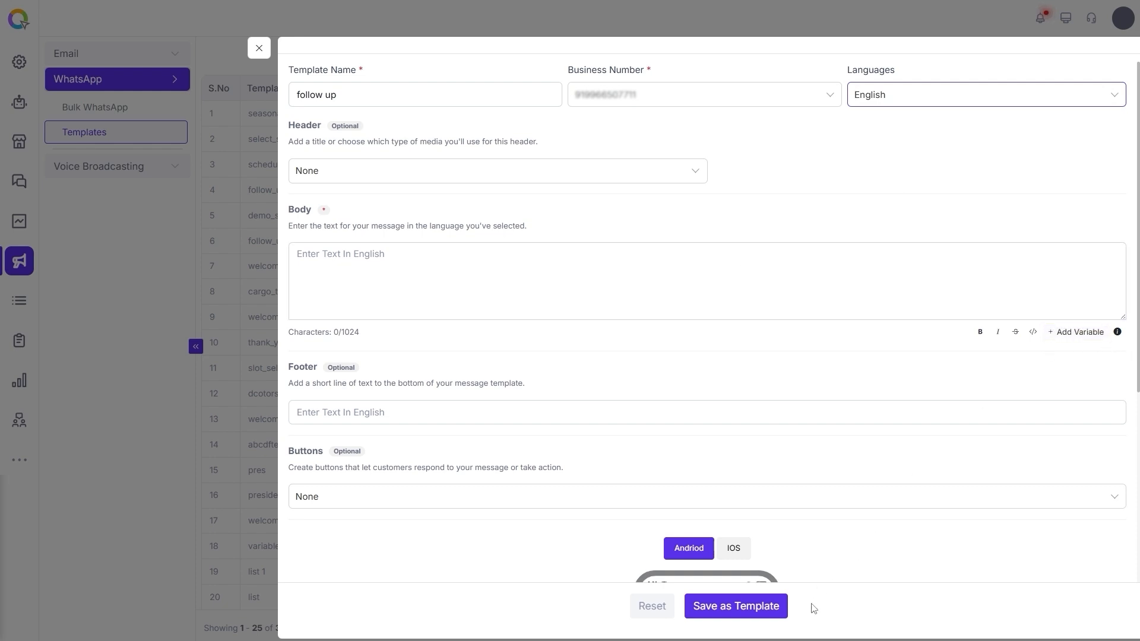
pyautogui.click(259, 47)
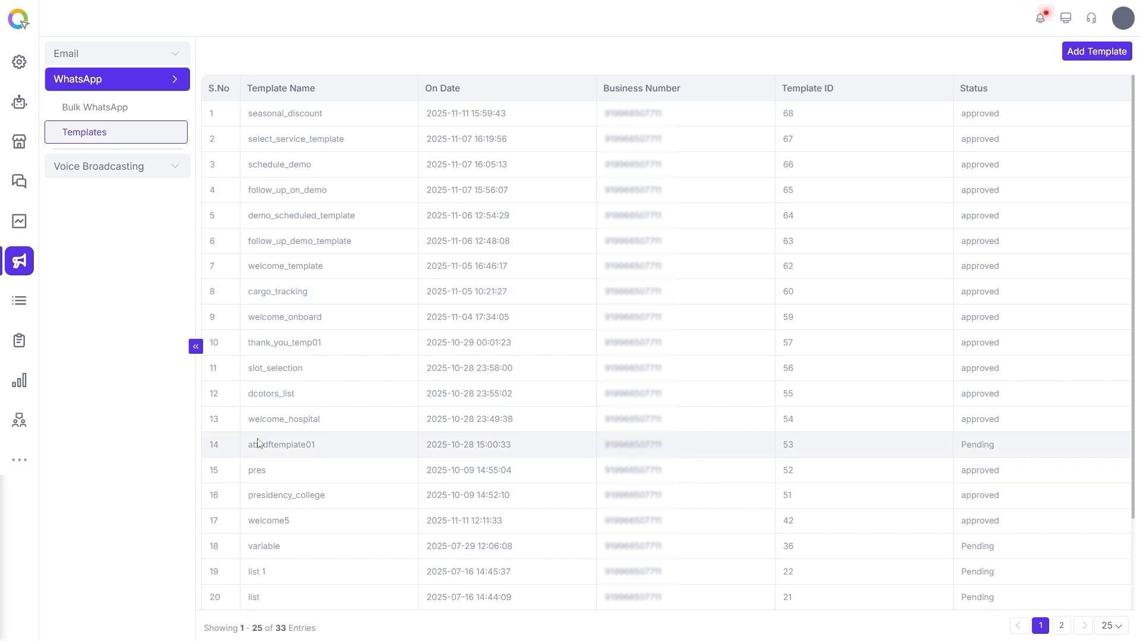
# Step: Open the WhatsApp message report and examine its delivery and read status columns
pyautogui.click(13, 460)
pyautogui.click(136, 56)
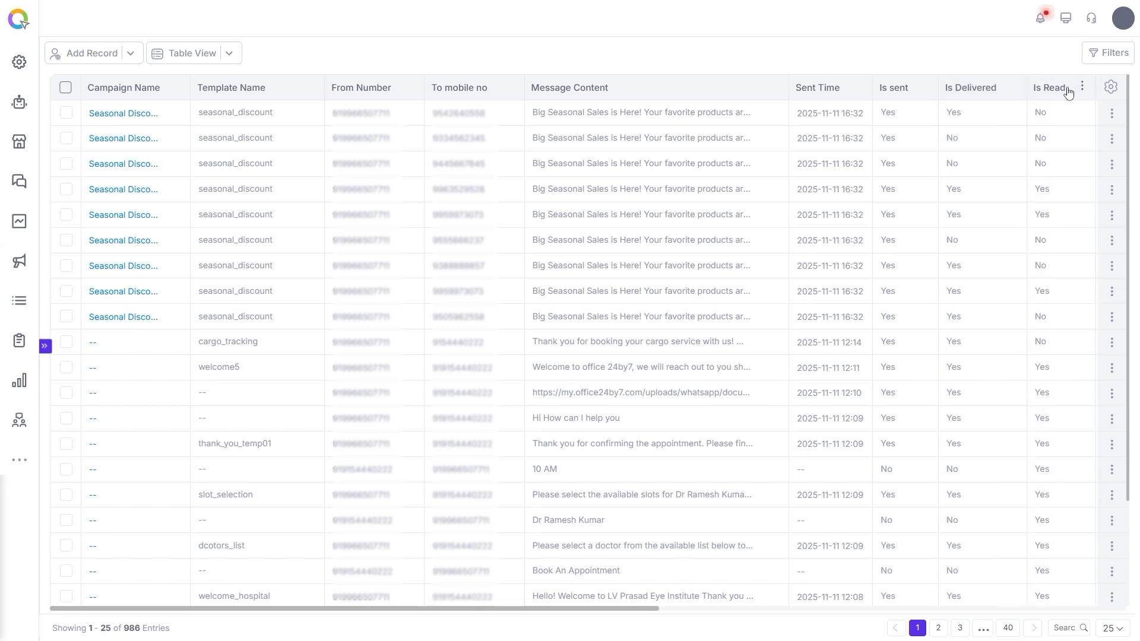
pyautogui.moveTo(536, 605); pyautogui.dragTo(905, 603)
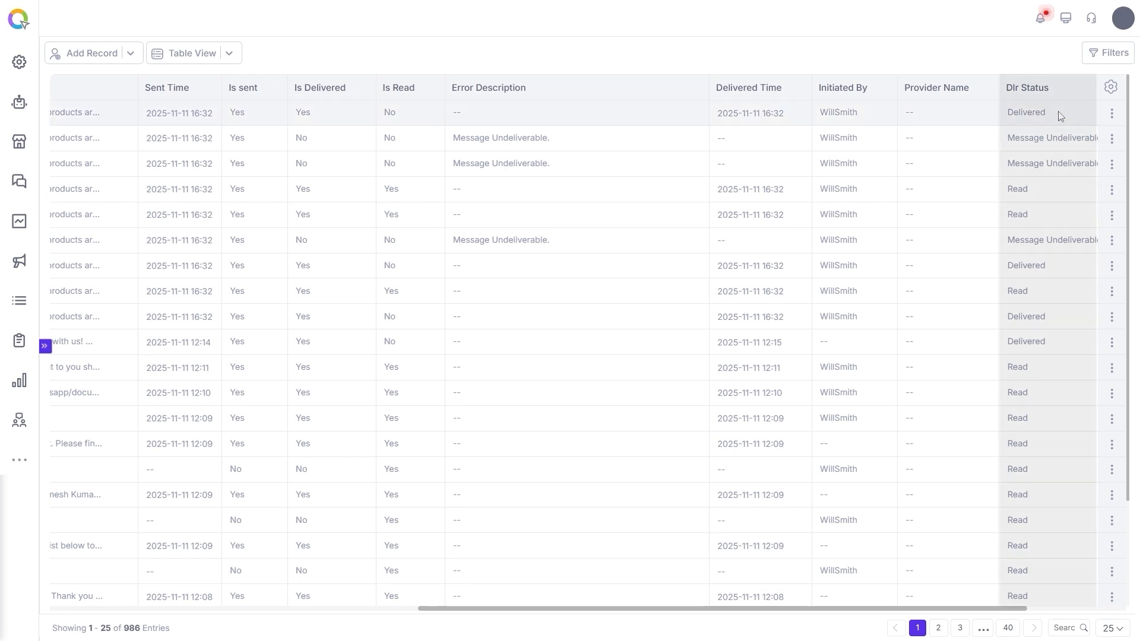